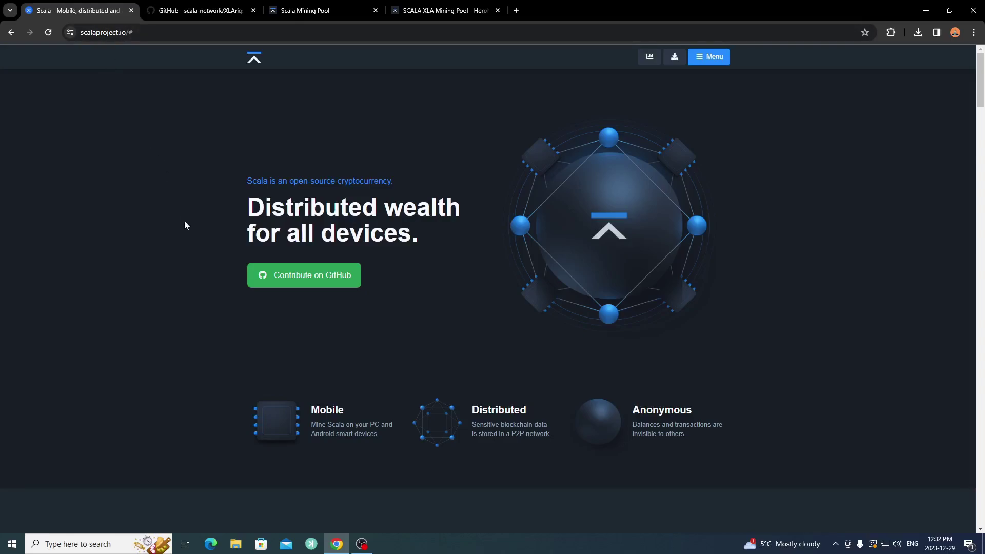
Review the Scala homepage, open its Navigation menu, and start a new tab with 'xe'
{"action": "scroll", "coordinate": [330, 275], "scroll_direction": "down", "scroll_amount": 4}
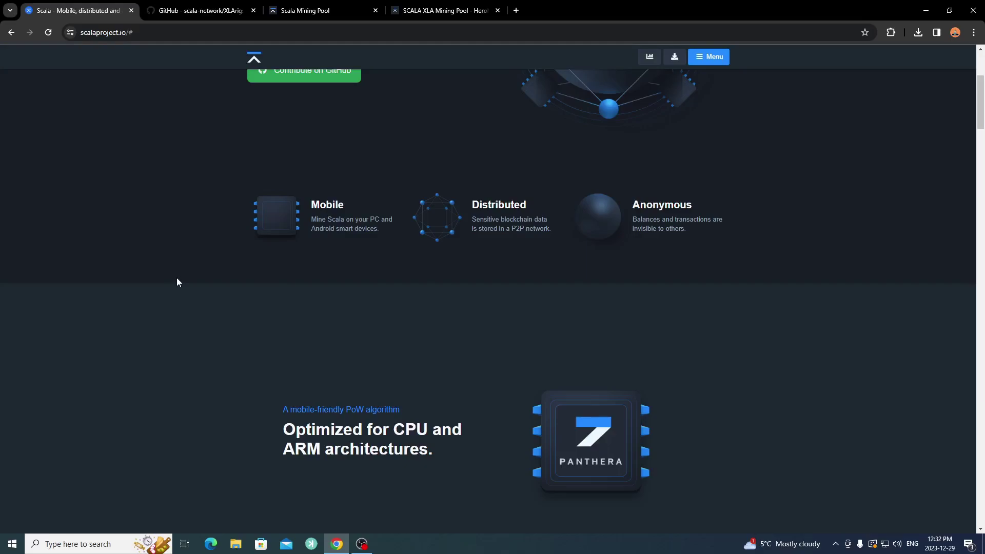
{"action": "scroll", "coordinate": [176, 278], "scroll_direction": "down", "scroll_amount": 3}
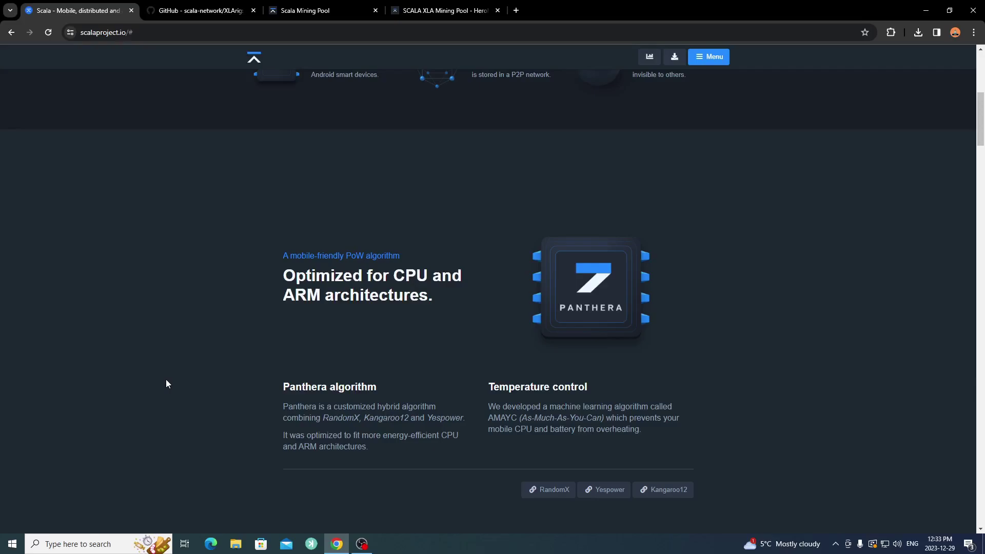
{"action": "scroll", "coordinate": [166, 384], "scroll_direction": "up", "scroll_amount": 7}
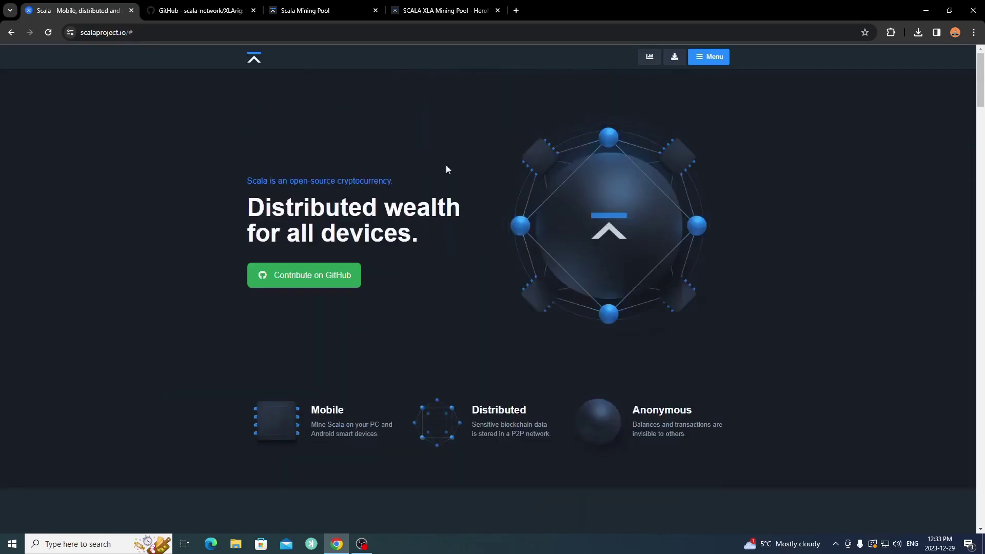
{"action": "left_click", "coordinate": [710, 63]}
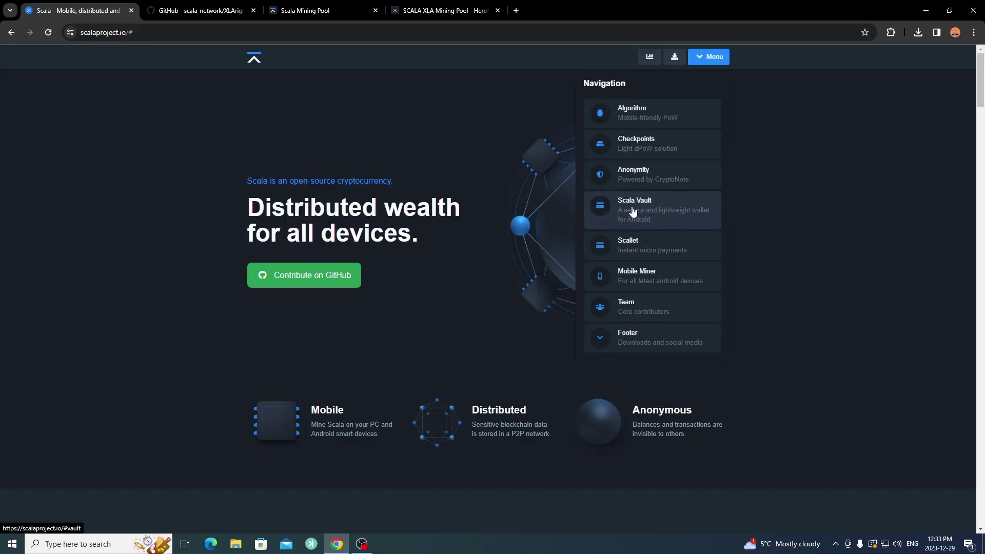
{"action": "left_click", "coordinate": [516, 10]}
{"action": "type", "text": "xe"}
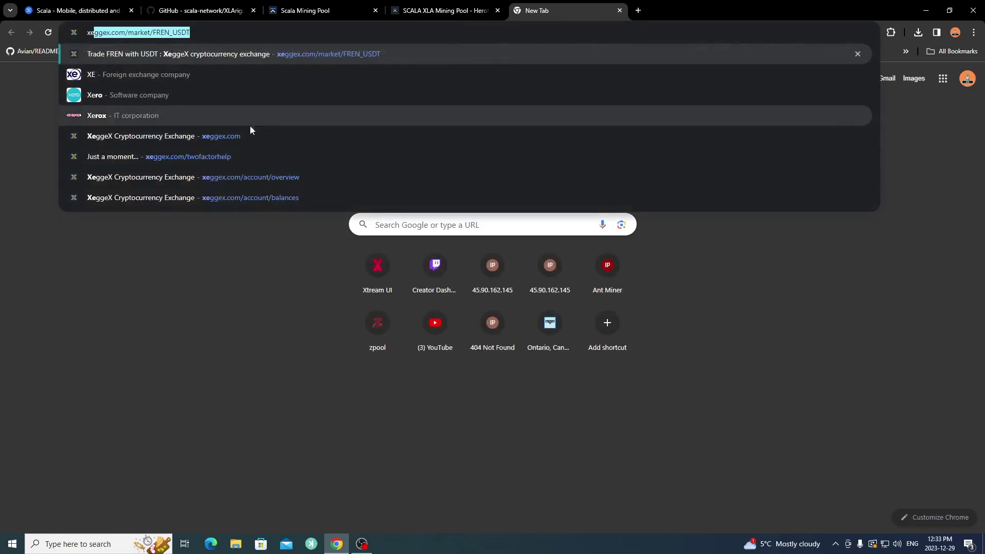
Open XeggeX Markets, search for 'scala', then go back to the Scala website tab
{"action": "left_click", "coordinate": [241, 136]}
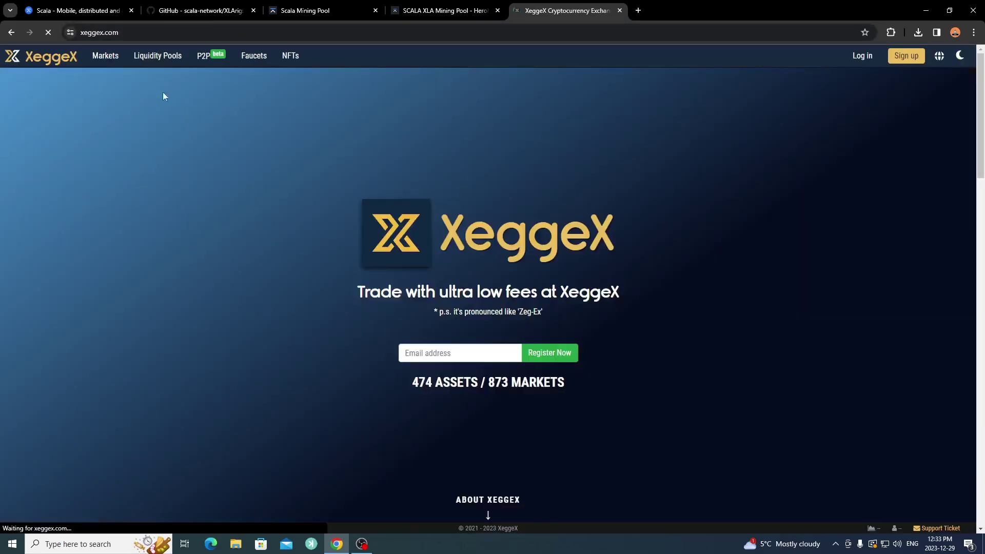
{"action": "left_click", "coordinate": [104, 58]}
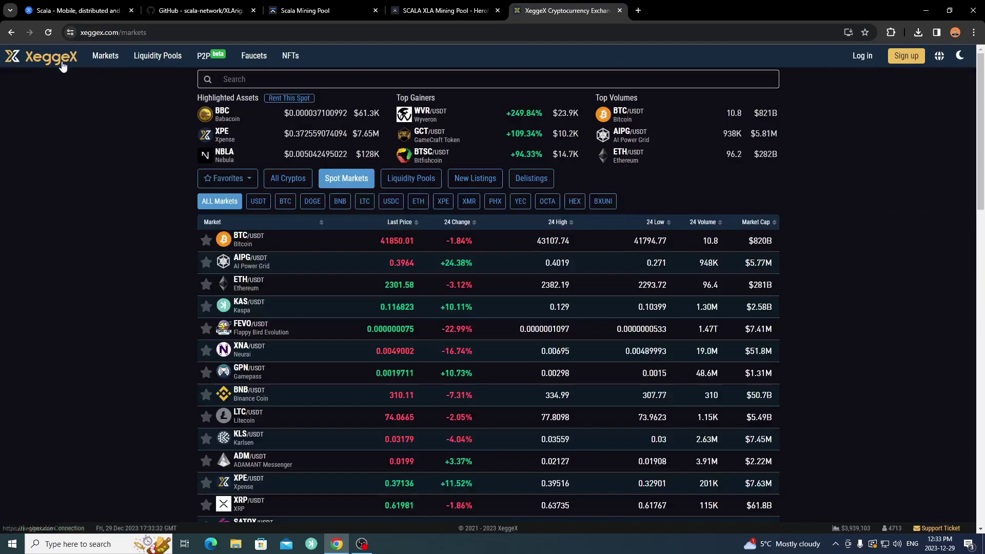
{"action": "left_click", "coordinate": [308, 75]}
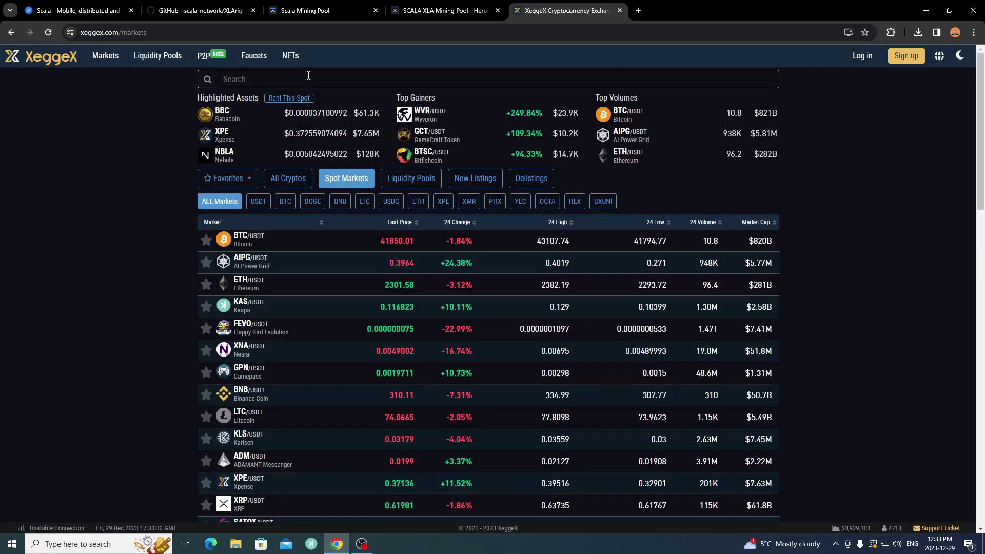
{"action": "type", "text": "scala"}
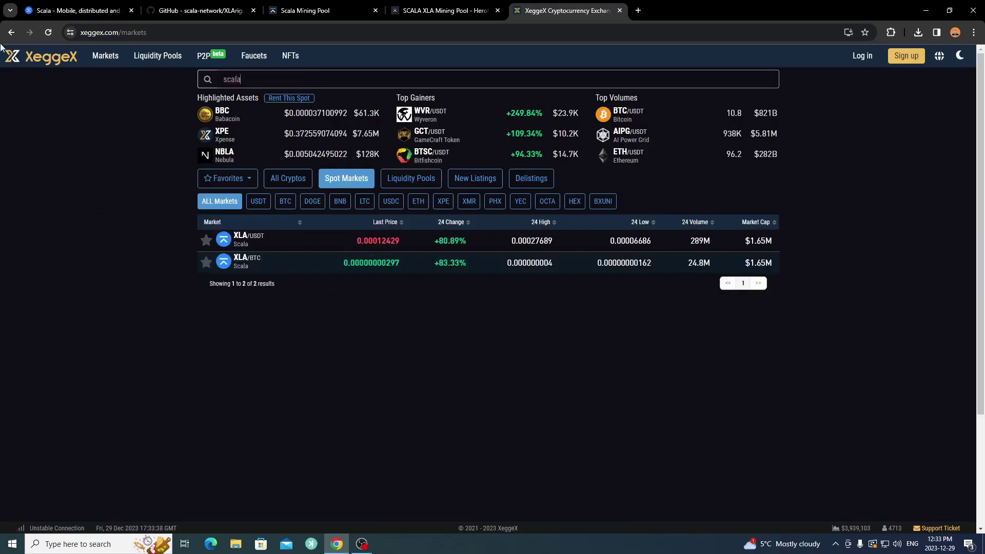
{"action": "left_click", "coordinate": [77, 10]}
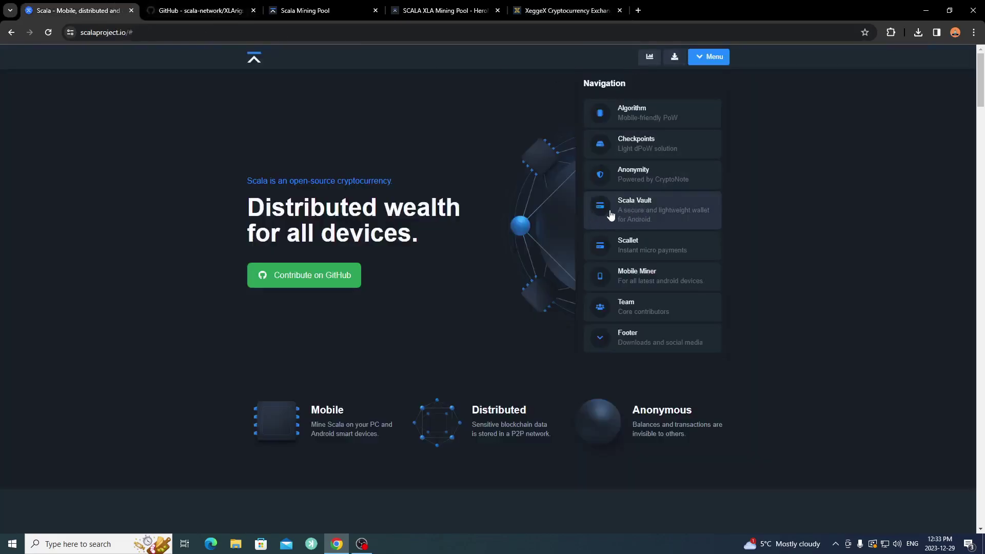
Close the Scala menu, skim the XLArig README, and open its Releases page showing v5.2.3
{"action": "left_click", "coordinate": [203, 159]}
{"action": "left_click", "coordinate": [198, 11]}
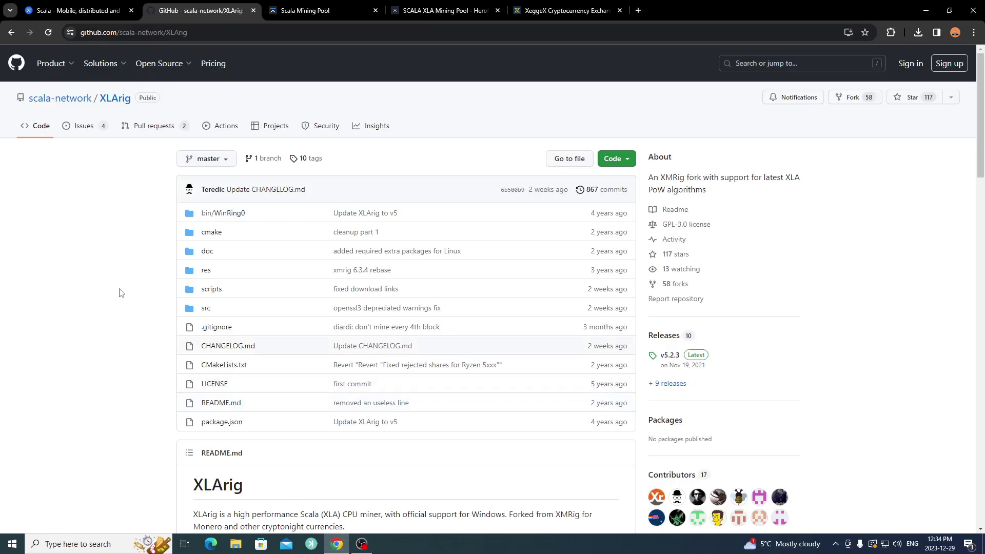
{"action": "scroll", "coordinate": [122, 293], "scroll_direction": "down", "scroll_amount": 3}
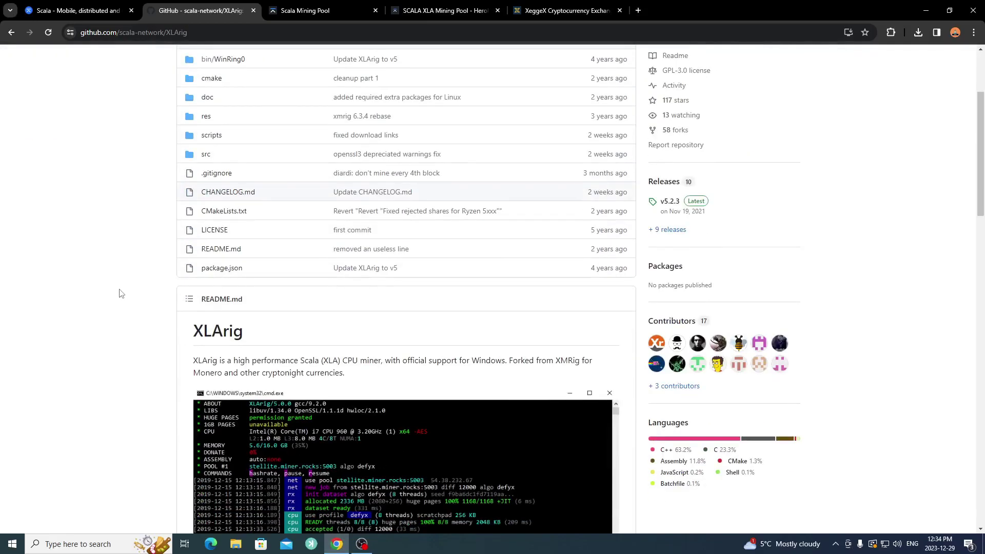
{"action": "scroll", "coordinate": [122, 293], "scroll_direction": "down", "scroll_amount": 4}
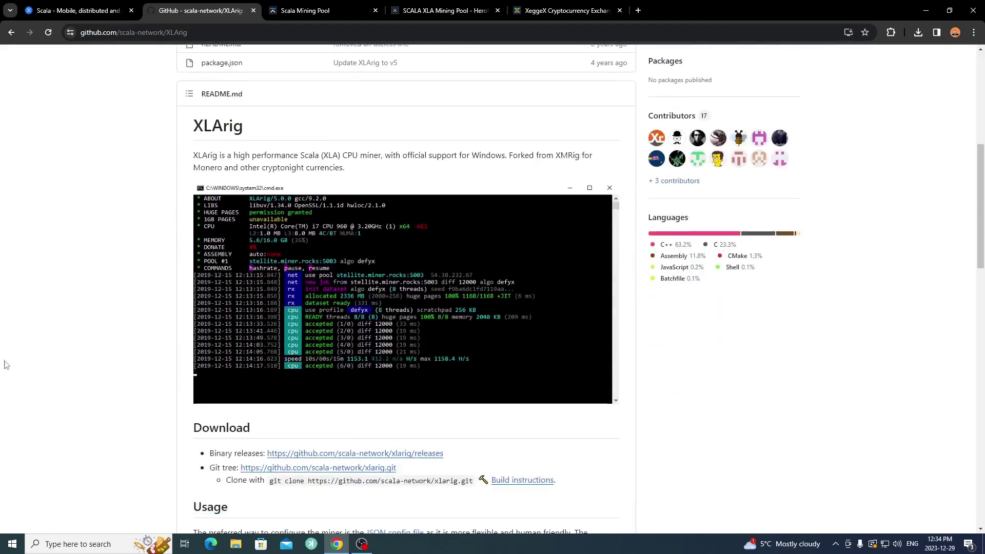
{"action": "scroll", "coordinate": [128, 279], "scroll_direction": "up", "scroll_amount": 7}
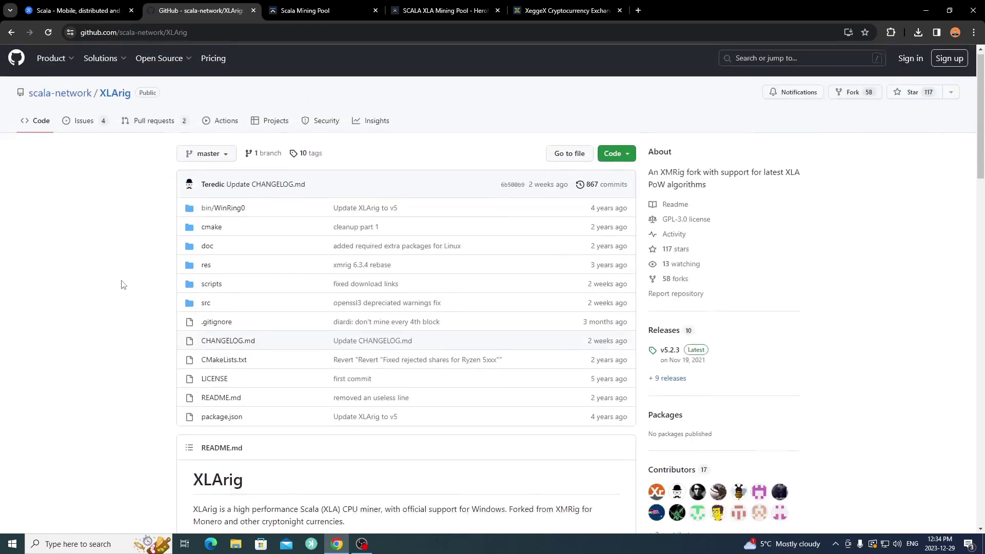
{"action": "left_click", "coordinate": [665, 339]}
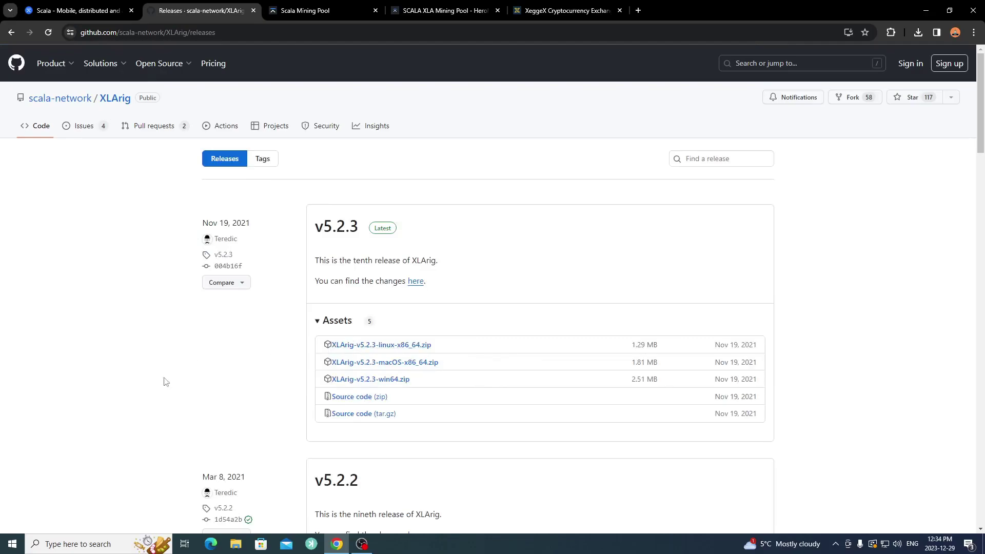
{"action": "left_click", "coordinate": [12, 544]}
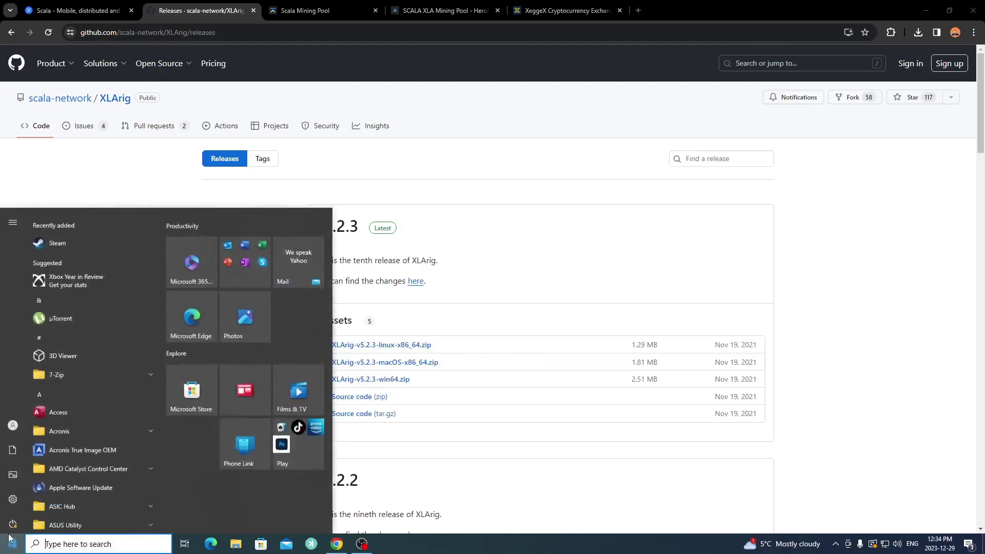
Reach Virus & threat protection settings via Update & Security and switch Real-time protection off
{"action": "left_click", "coordinate": [11, 495]}
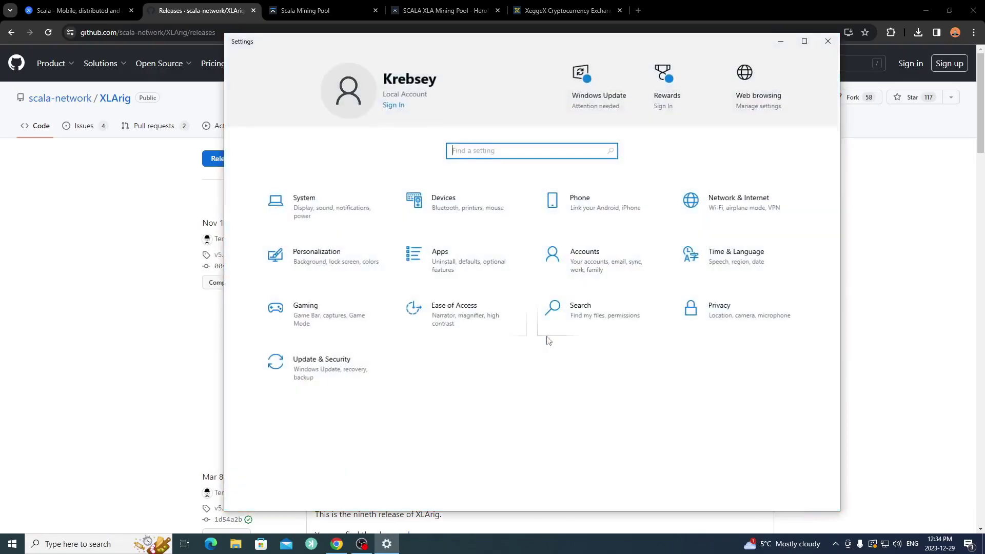
{"action": "left_click", "coordinate": [348, 367]}
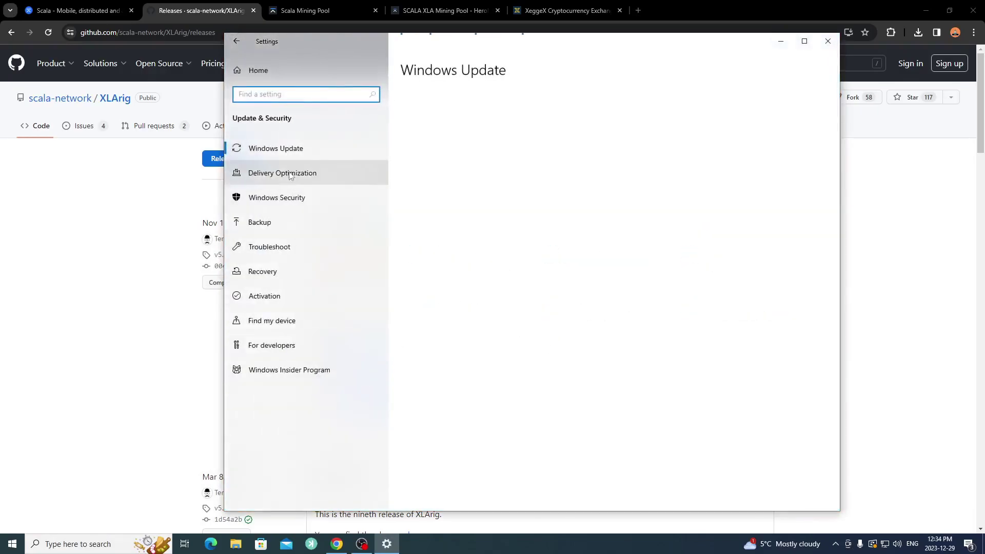
{"action": "left_click", "coordinate": [272, 203]}
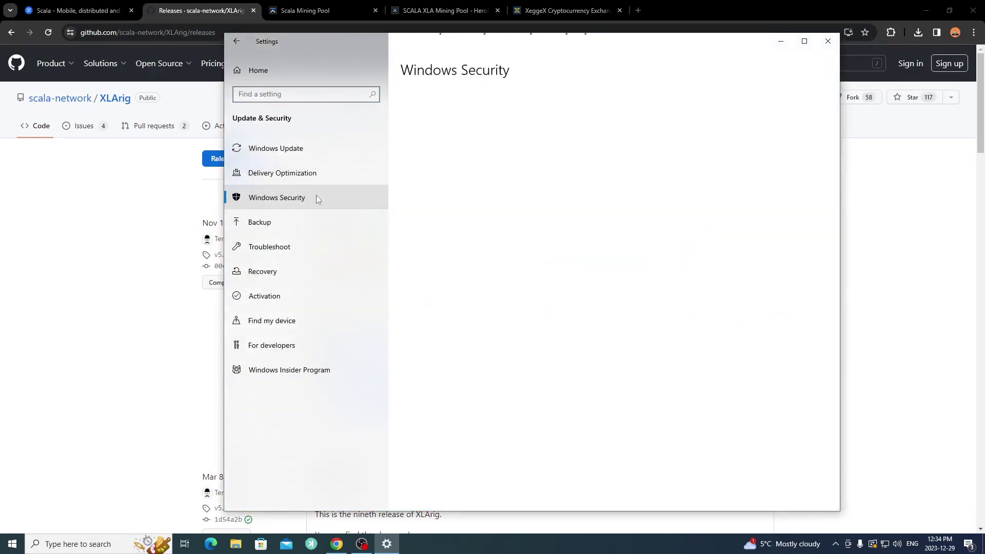
{"action": "left_click", "coordinate": [447, 179]}
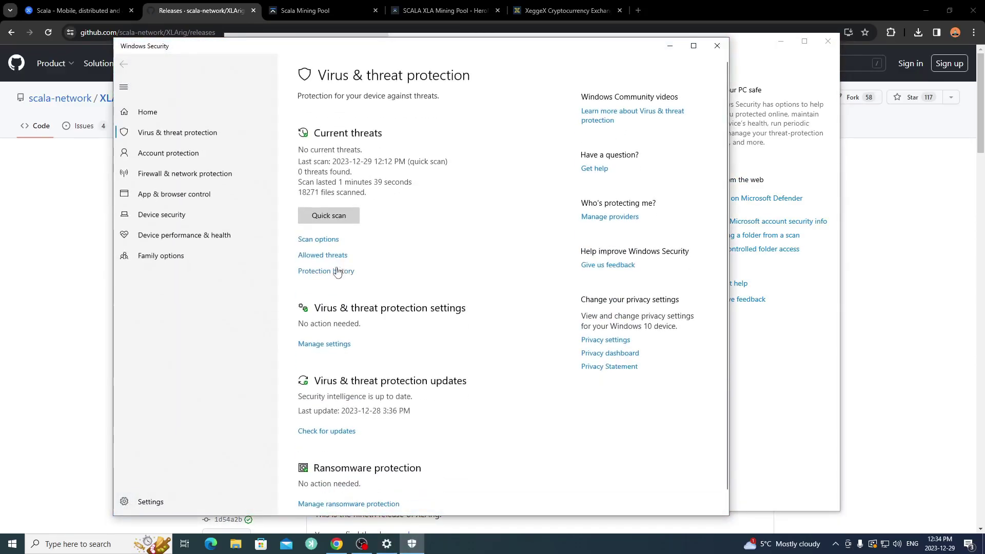
{"action": "left_click", "coordinate": [323, 347]}
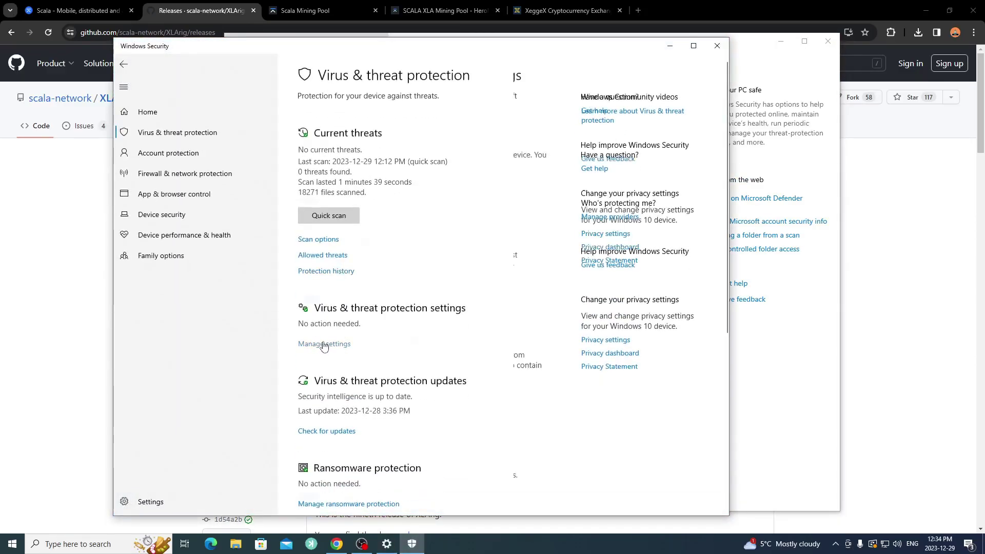
{"action": "left_click", "coordinate": [314, 203]}
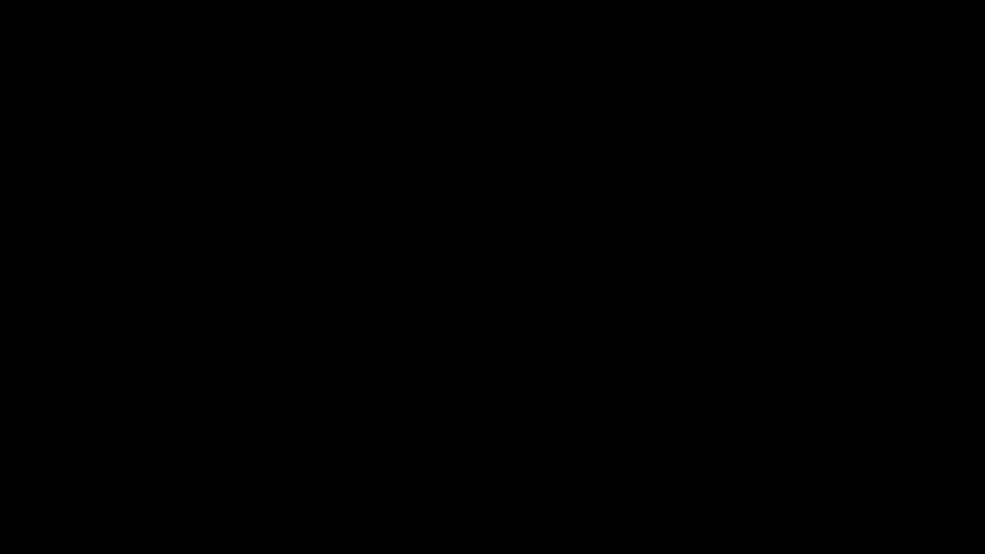
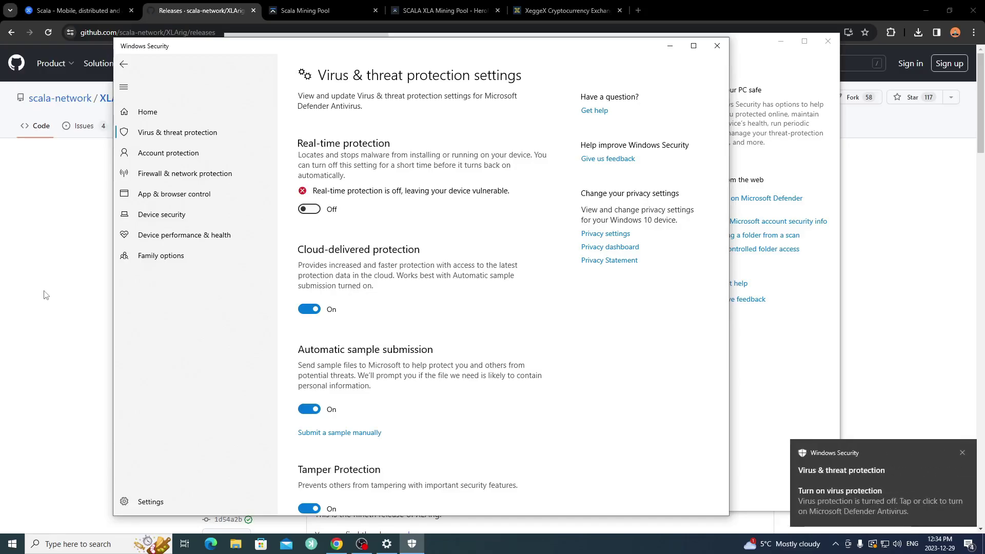
Download XLArig-v5.2.3-win64.zip from the v5.2.3 release assets and open Chrome's full download history
{"action": "left_click", "coordinate": [44, 295]}
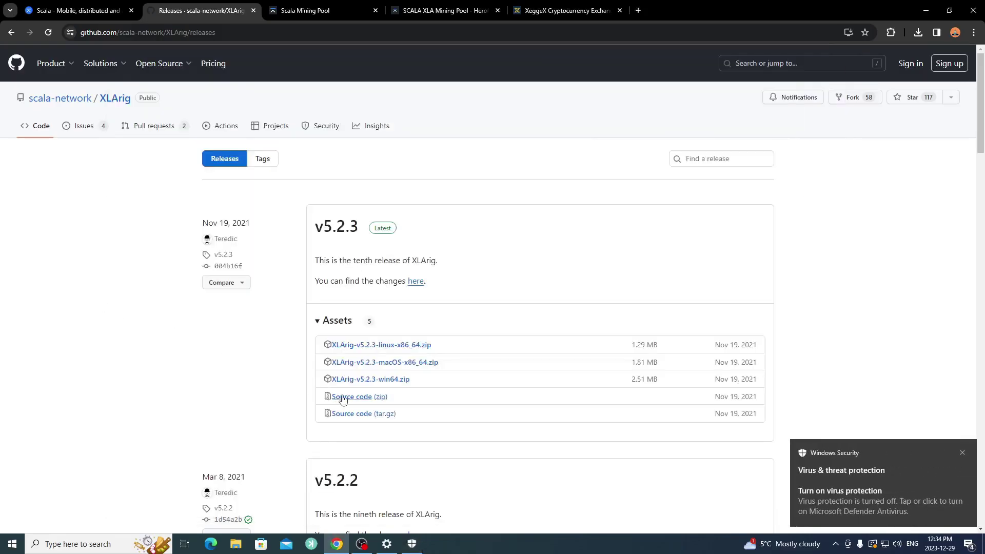
{"action": "left_click", "coordinate": [363, 382]}
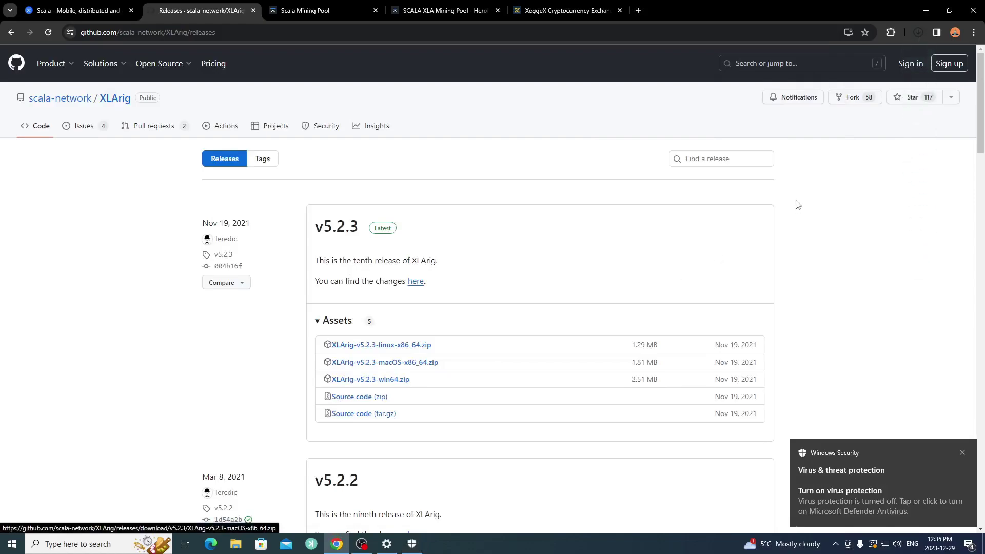
{"action": "left_click", "coordinate": [917, 34]}
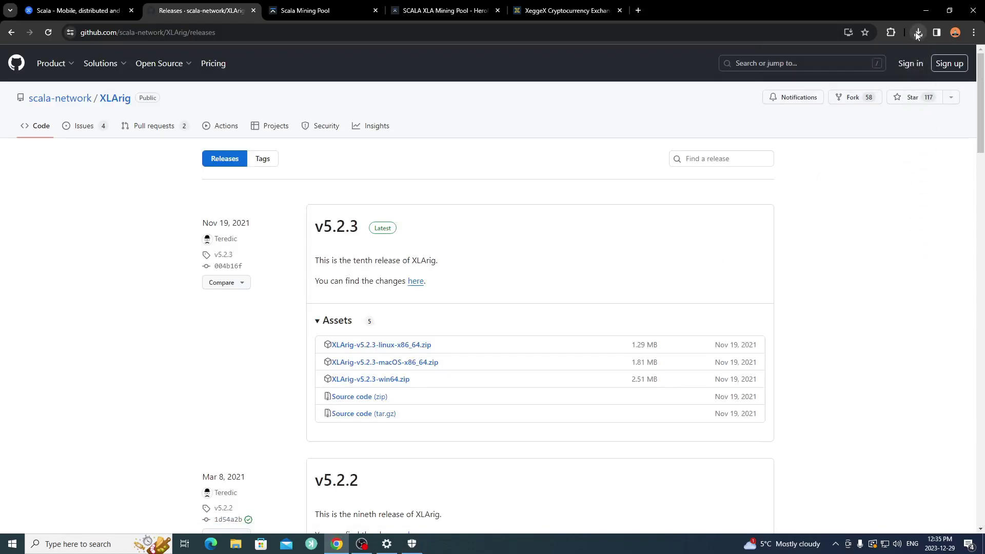
{"action": "left_click", "coordinate": [819, 159]}
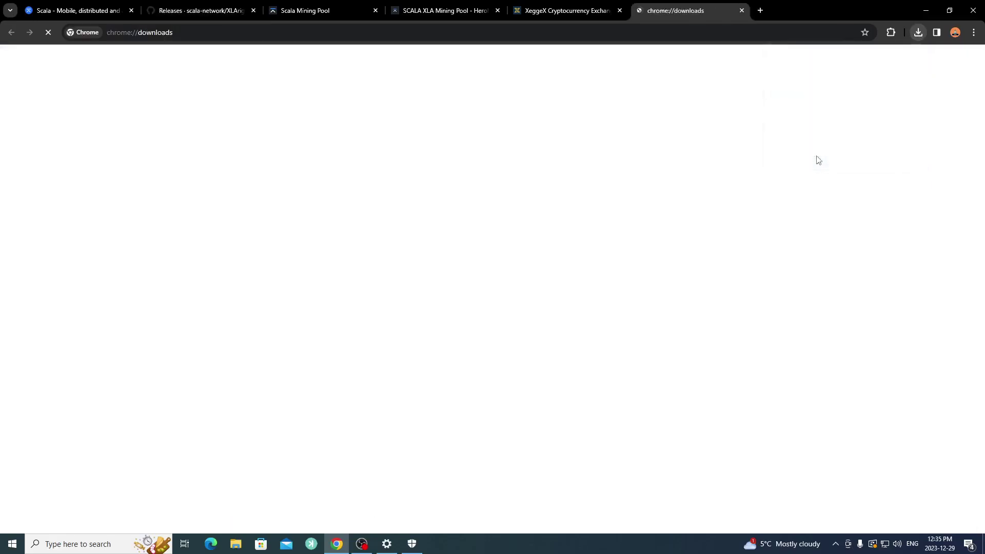
Keep the flagged XLArig-v5.2.3-win64.zip download anyway and close the Downloads tab
{"action": "left_click", "coordinate": [469, 177]}
{"action": "left_click", "coordinate": [535, 119]}
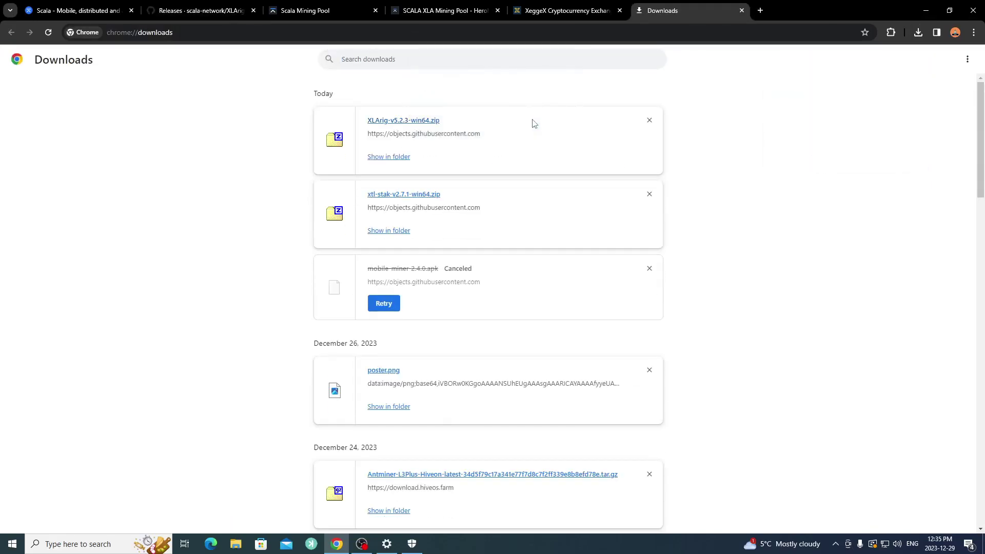
{"action": "left_click", "coordinate": [742, 10]}
{"action": "left_click", "coordinate": [234, 544]}
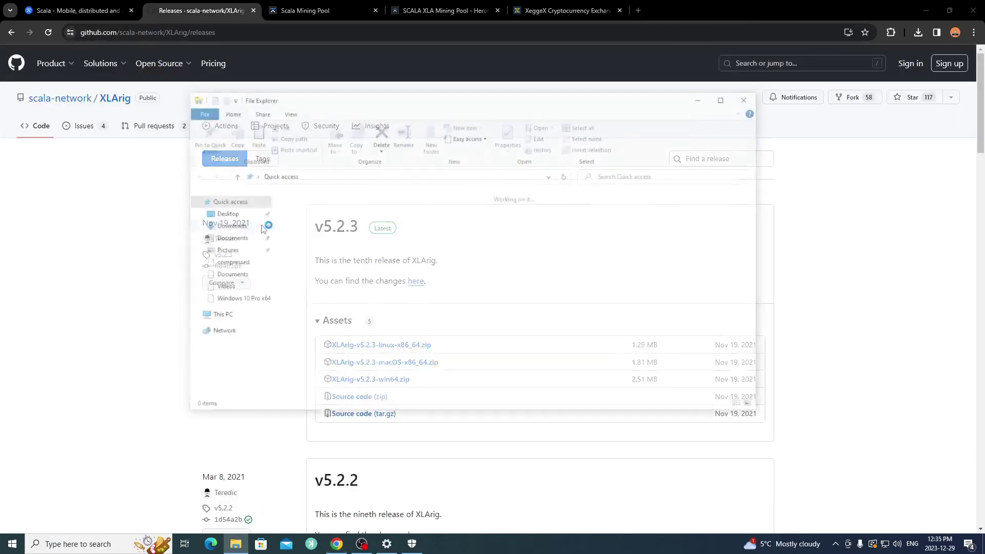
In Downloads, extract XLArig-v5.2.3-win64.zip with 7-Zip into an XLArig-v5.2.3-win64 folder
{"action": "left_click", "coordinate": [226, 226]}
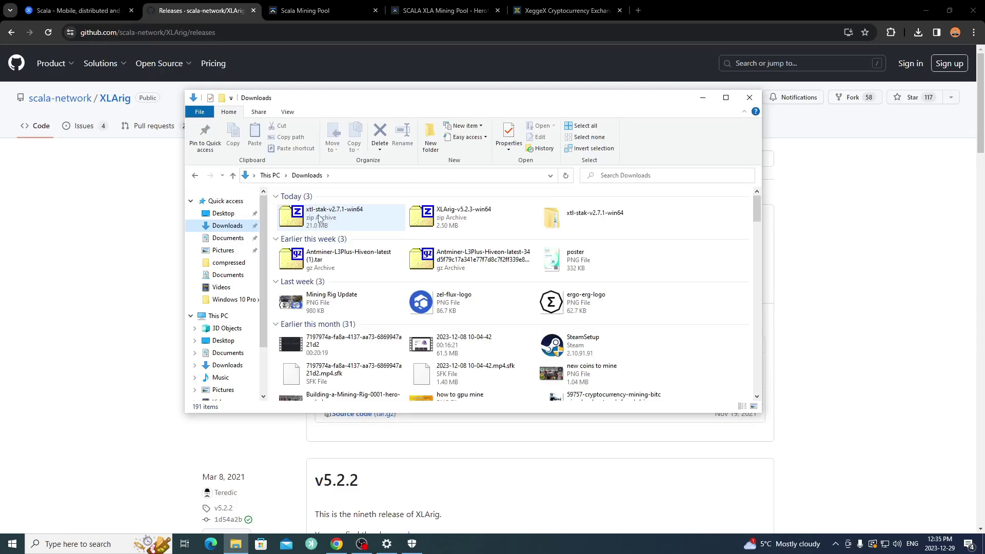
{"action": "right_click", "coordinate": [444, 221]}
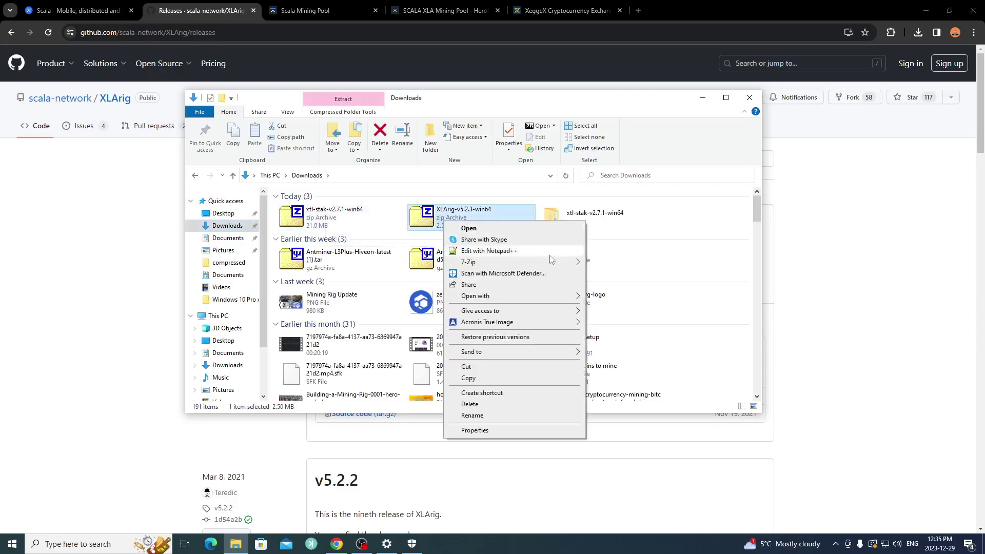
{"action": "mouse_move", "coordinate": [551, 261]}
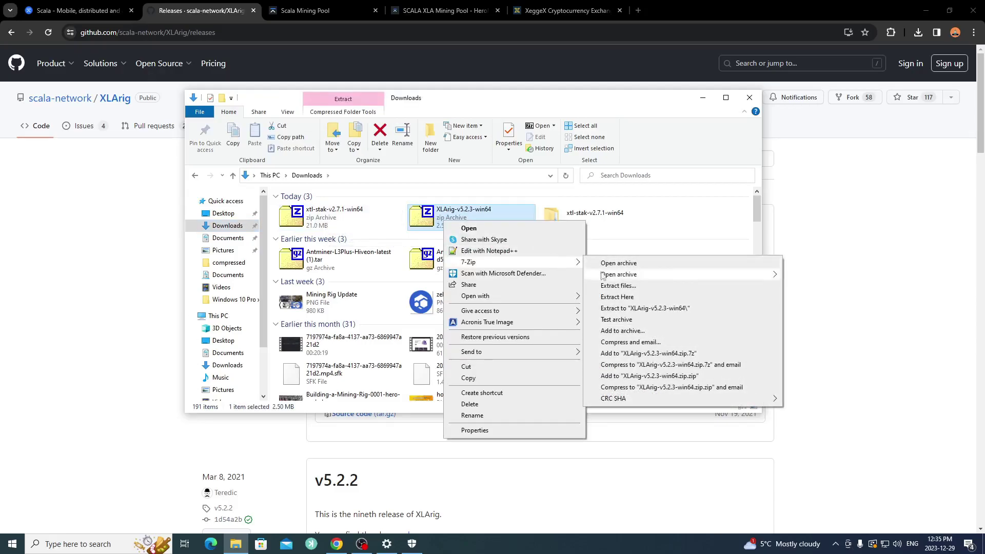
{"action": "left_click", "coordinate": [628, 308]}
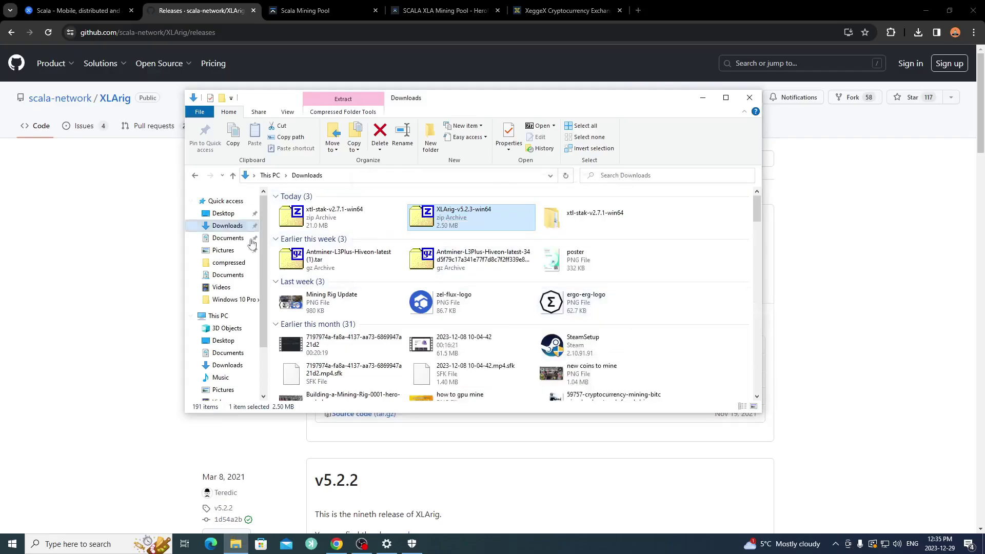
Check the extracted XLArig files, then scroll Windows Security's virus protection settings toward Exclusions
{"action": "double_click", "coordinate": [339, 246]}
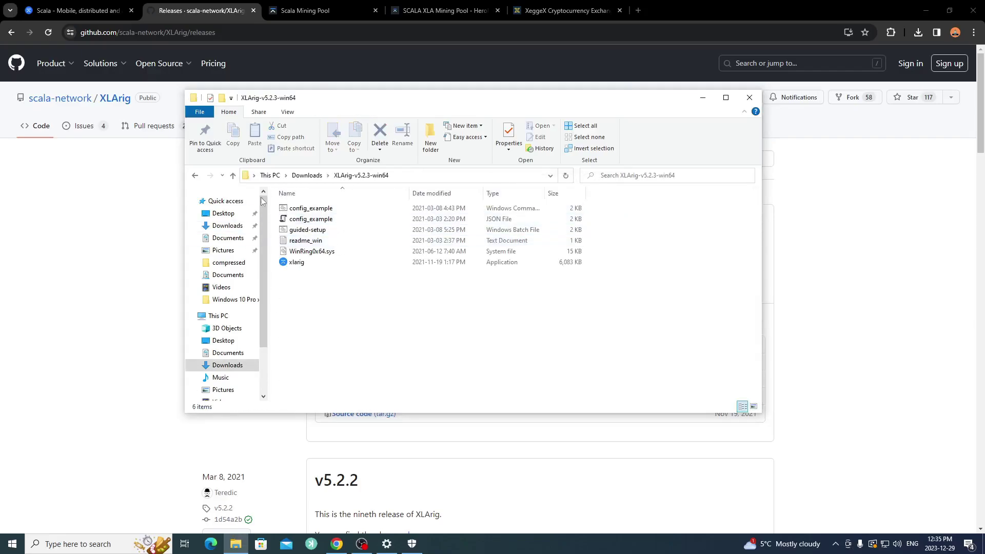
{"action": "left_click", "coordinate": [195, 175]}
{"action": "left_click", "coordinate": [412, 544]}
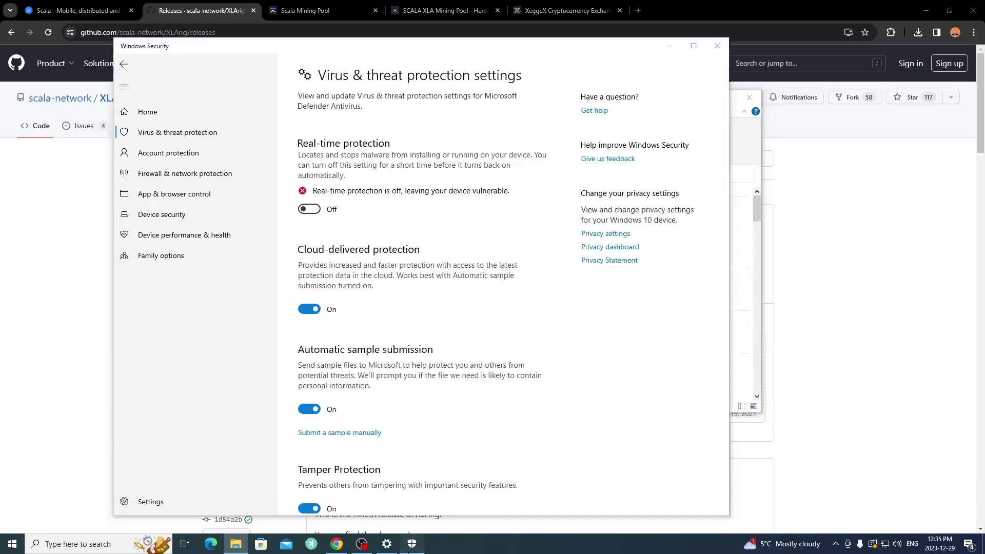
{"action": "scroll", "coordinate": [387, 278], "scroll_direction": "down", "scroll_amount": 6}
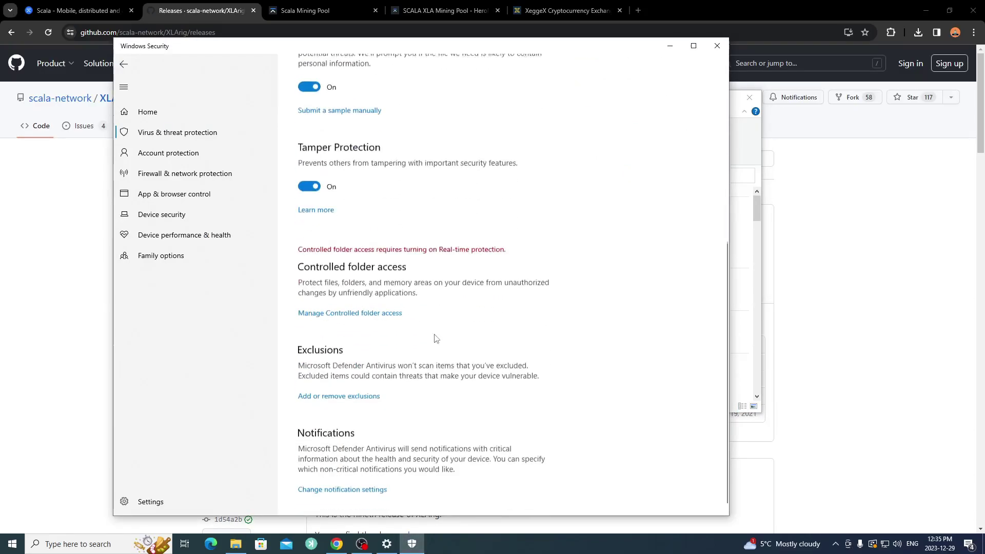
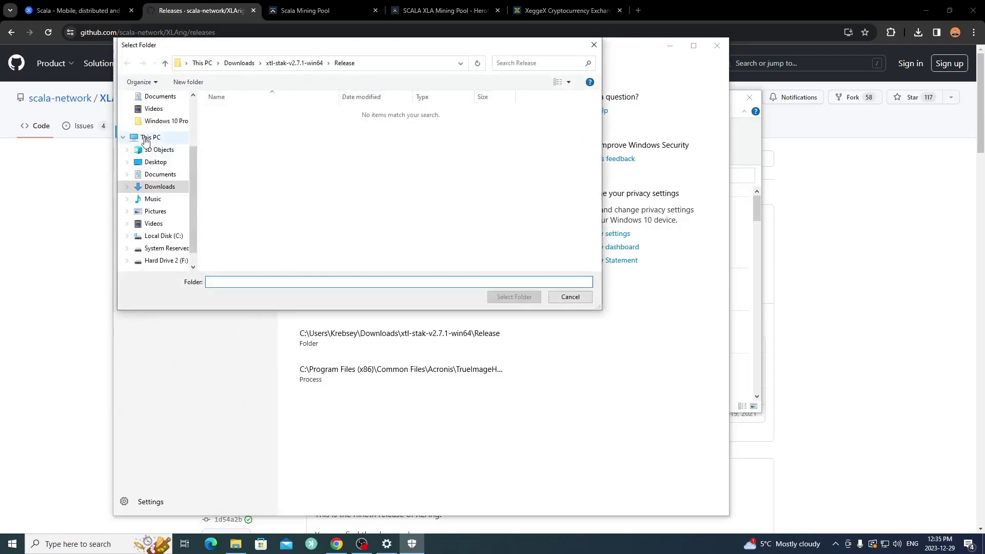
Pick the XLArig-v5.2.3-win64 folder in Downloads as the new Defender exclusion
{"action": "left_click", "coordinate": [159, 187]}
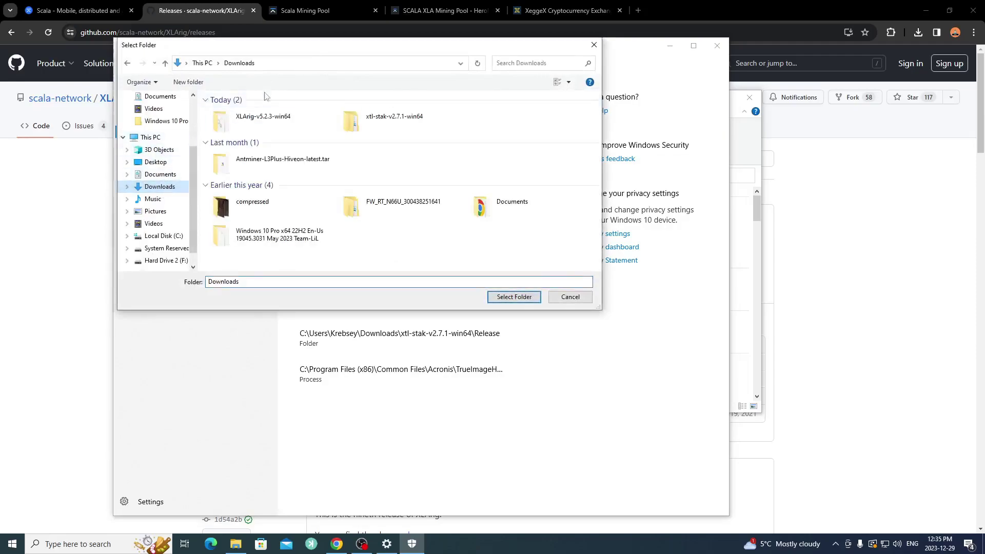
{"action": "double_click", "coordinate": [261, 126]}
{"action": "left_click", "coordinate": [513, 298]}
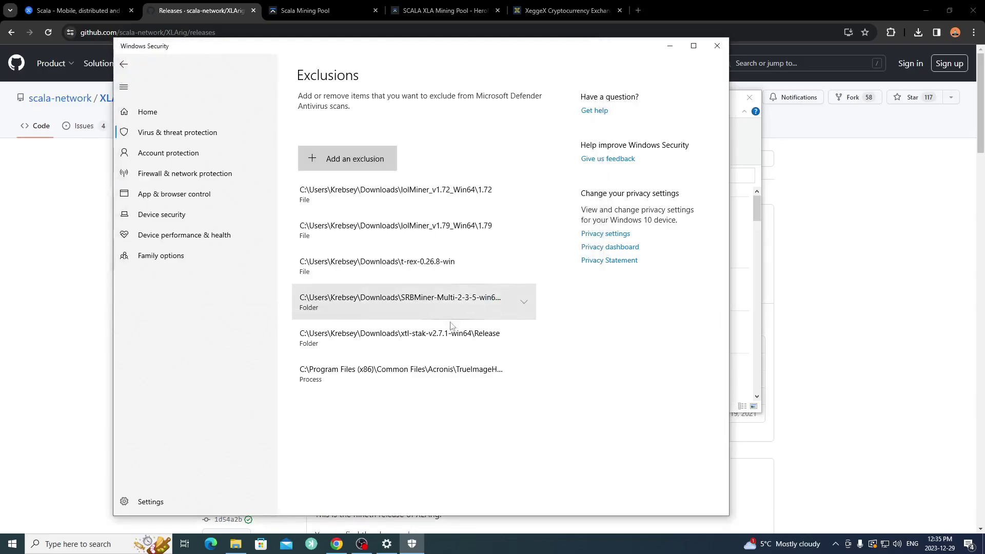
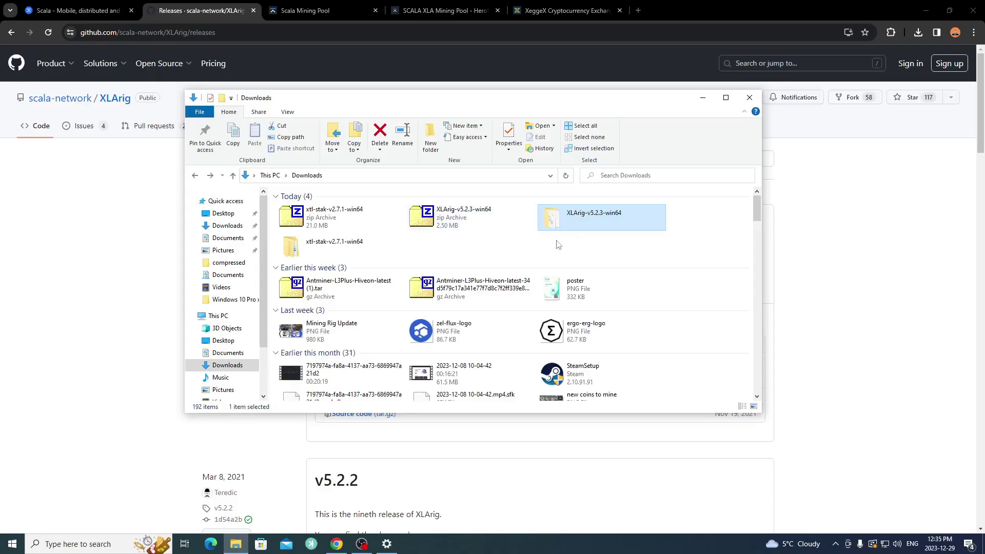
Open the XLArig-v5.2.3-win64 folder in Downloads and bring up the actions for config_example
{"action": "double_click", "coordinate": [580, 226]}
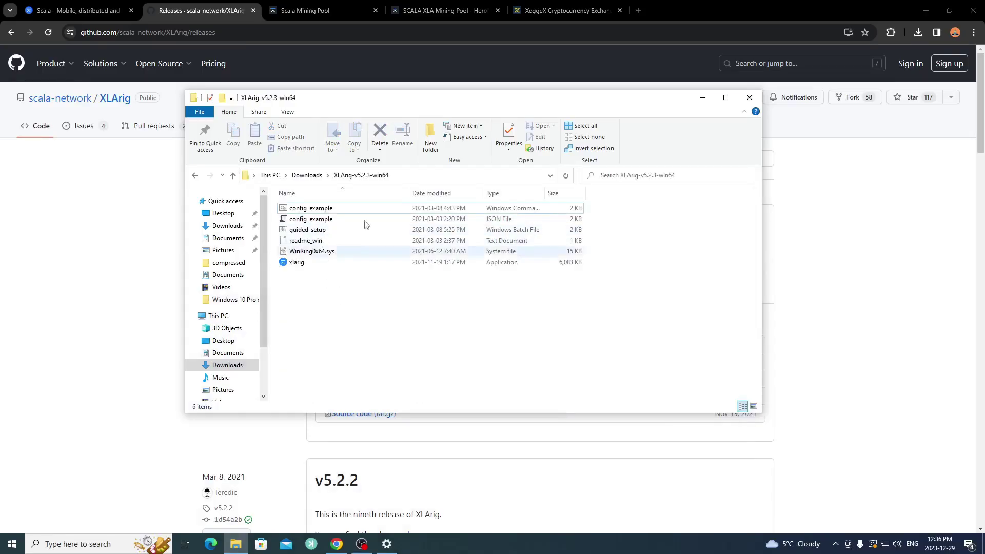
{"action": "left_click", "coordinate": [303, 212]}
{"action": "right_click", "coordinate": [303, 213]}
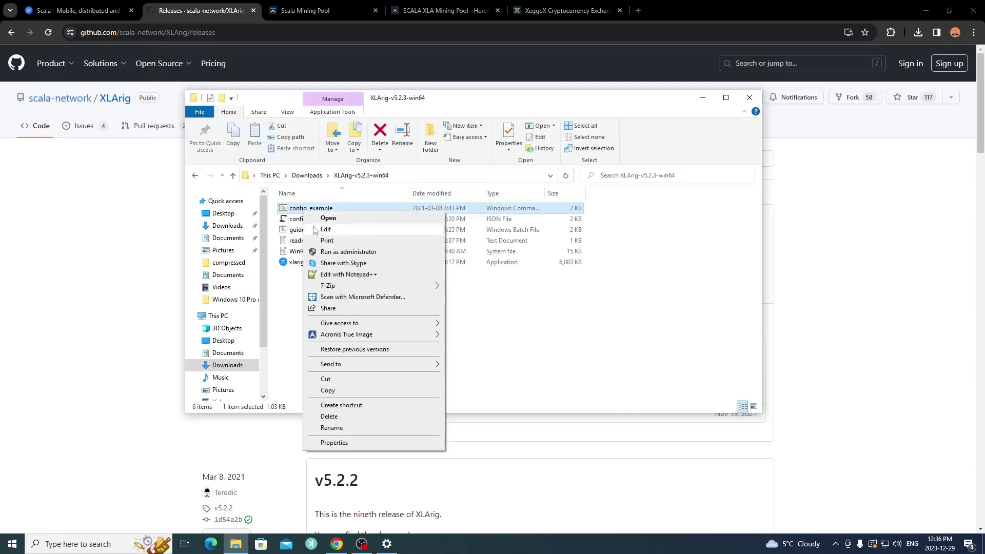
Edit config_example in Notepad, deleting the comment block, cd line and blank line, leaving the xlarig command
{"action": "left_click", "coordinate": [314, 226]}
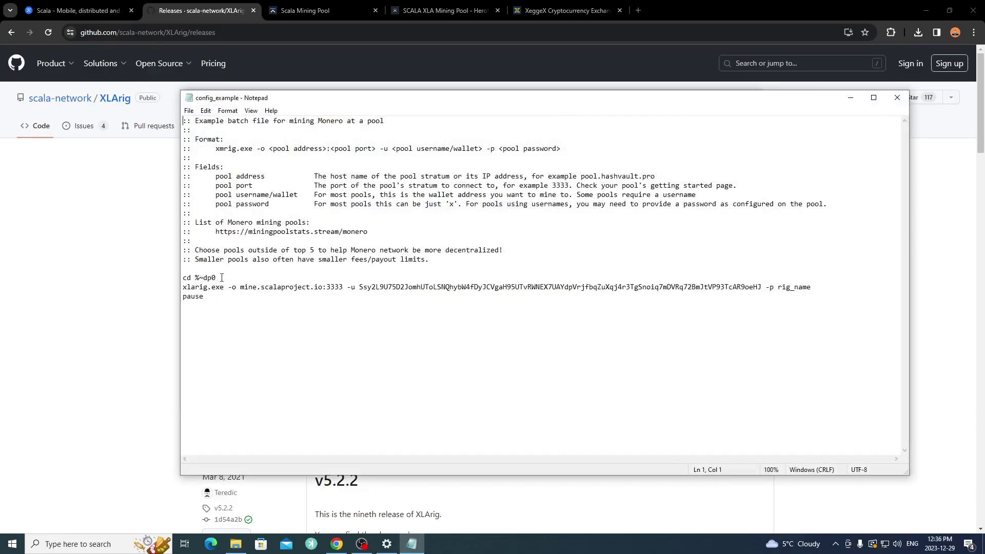
{"action": "left_click_drag", "start_coordinate": [222, 277], "coordinate": [160, 108]}
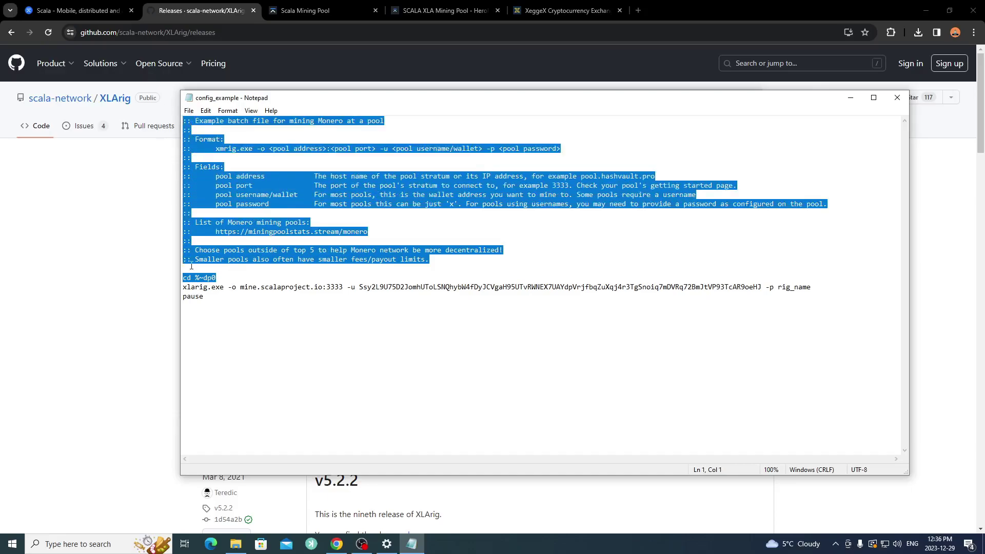
{"action": "key", "text": "Delete"}
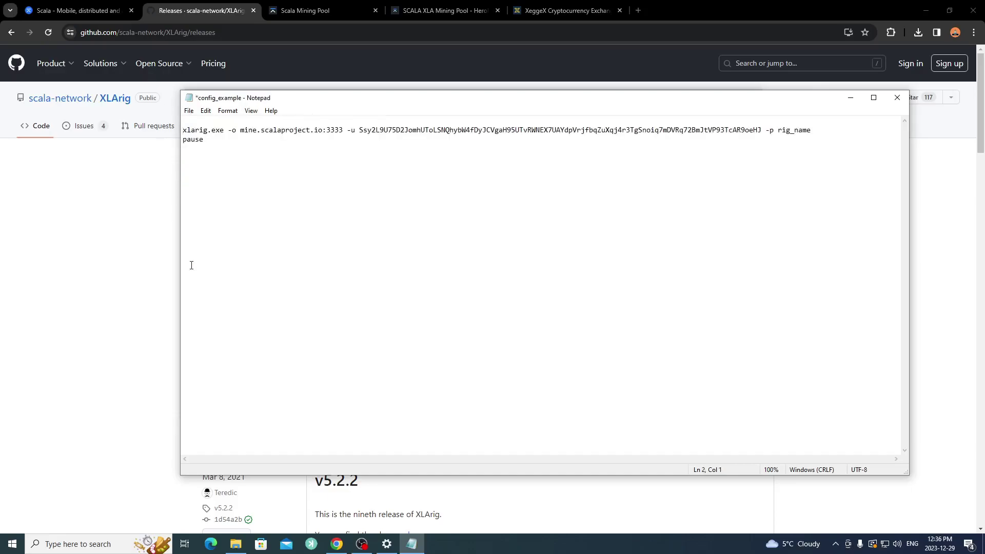
{"action": "key", "text": "BackSpace"}
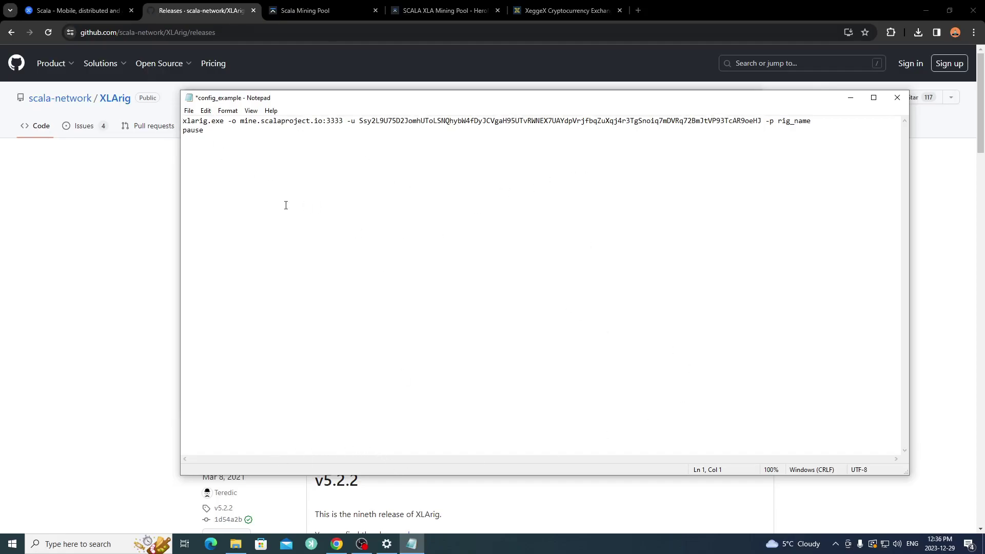
{"action": "left_click_drag", "start_coordinate": [239, 121], "coordinate": [343, 121]}
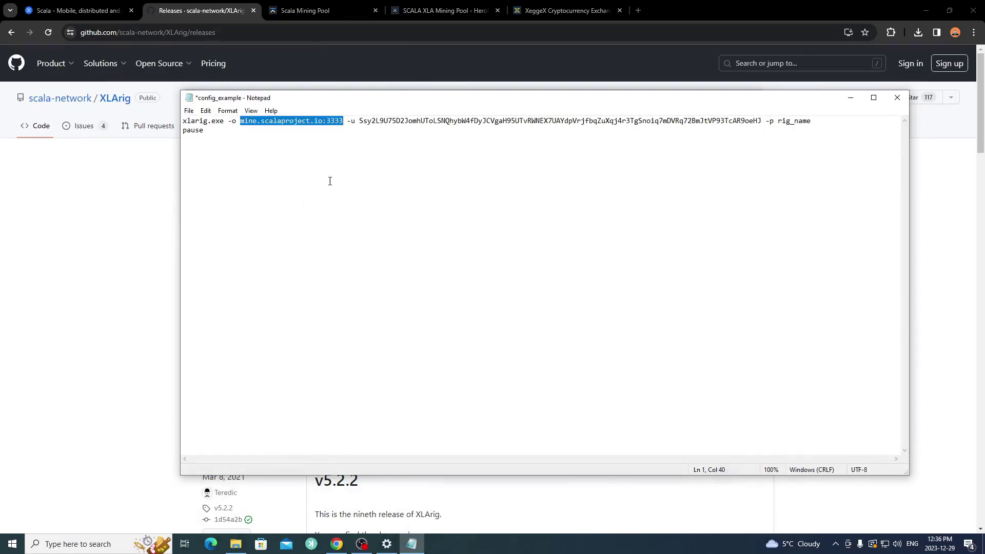
{"action": "left_click", "coordinate": [303, 6]}
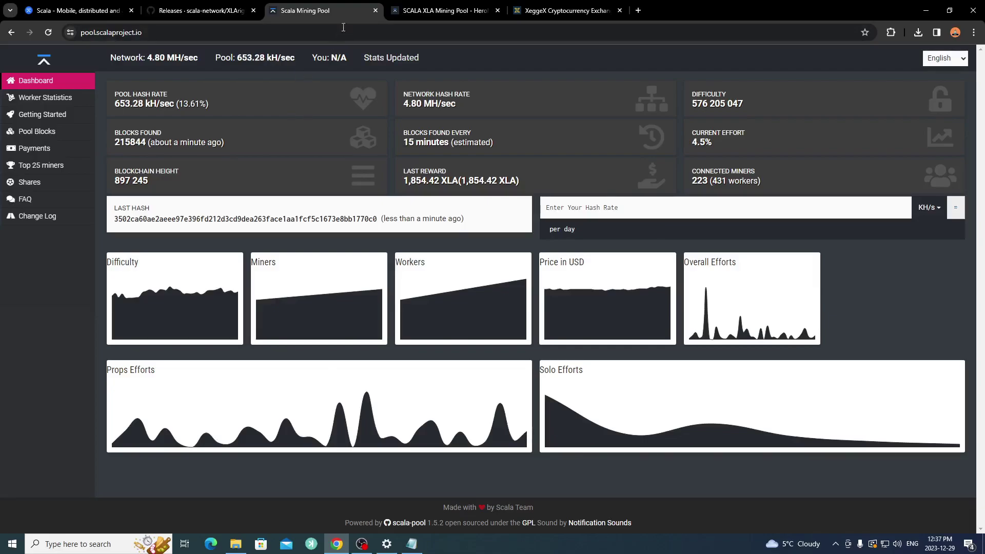
{"action": "left_click", "coordinate": [442, 9]}
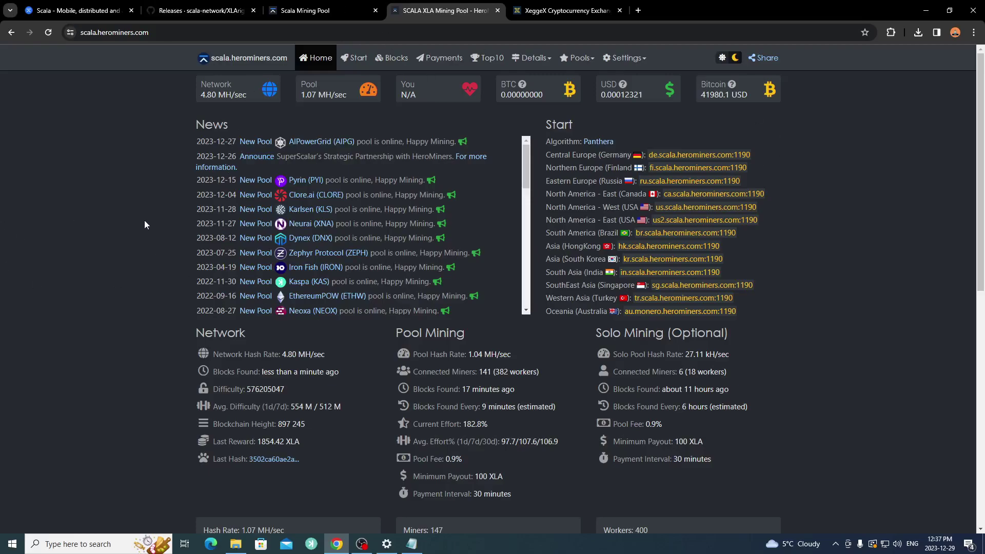
{"action": "scroll", "coordinate": [142, 176], "scroll_direction": "down", "scroll_amount": 9}
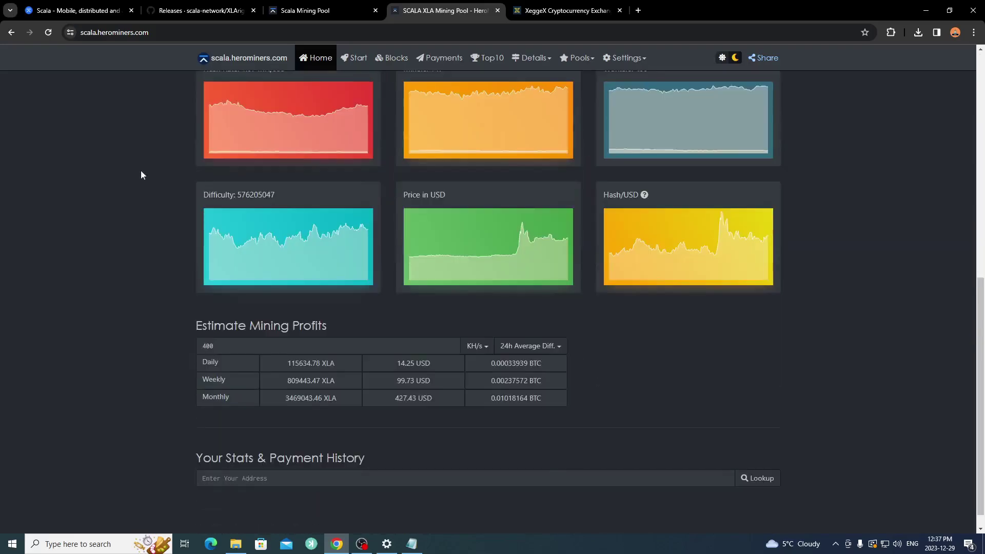
{"action": "scroll", "coordinate": [149, 275], "scroll_direction": "down", "scroll_amount": 1}
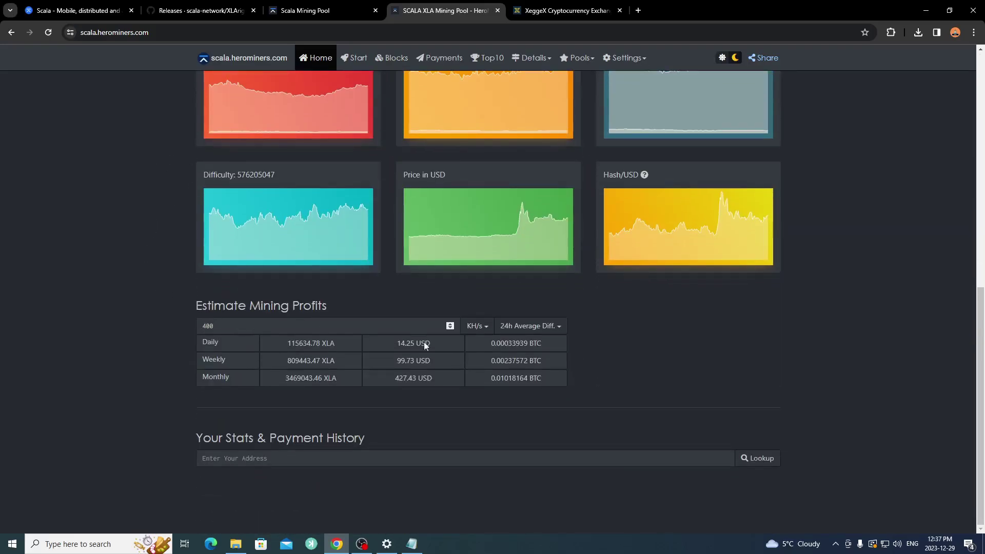
{"action": "scroll", "coordinate": [156, 296], "scroll_direction": "up", "scroll_amount": 12}
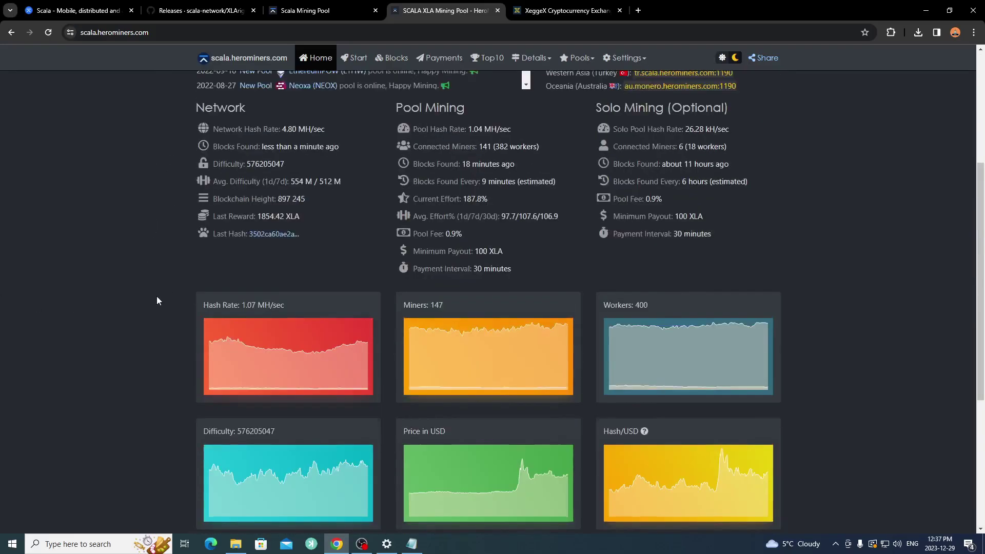
{"action": "key", "text": "ctrl+shift+Tab"}
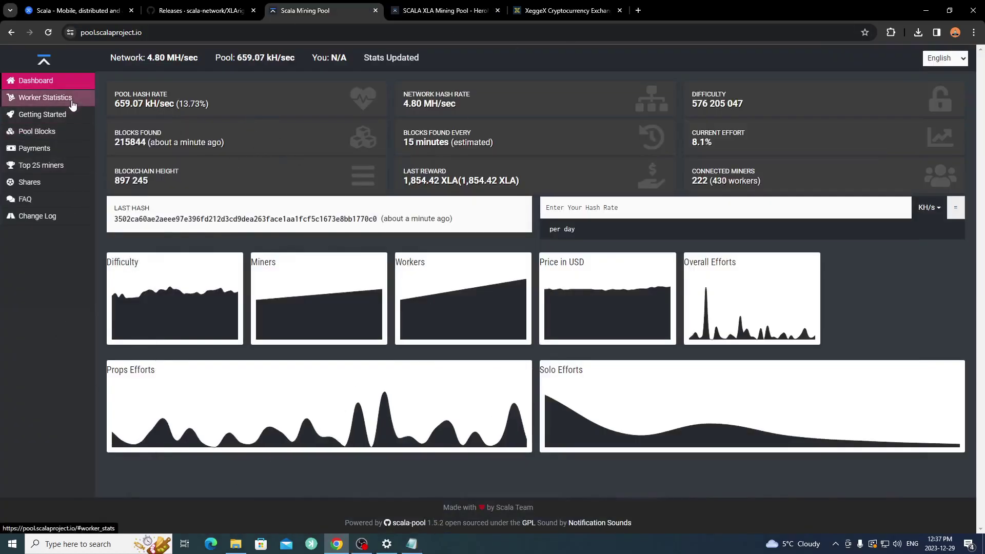
Copy the pool address mine.scalaproject.io from the Scala pool's Getting Started page
{"action": "left_click", "coordinate": [50, 117]}
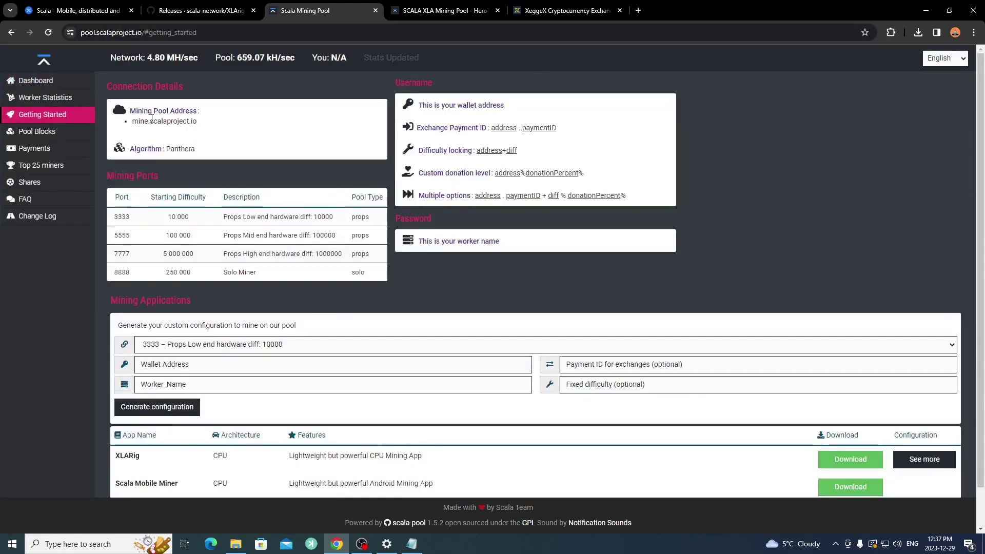
{"action": "left_click_drag", "start_coordinate": [132, 126], "coordinate": [192, 125]}
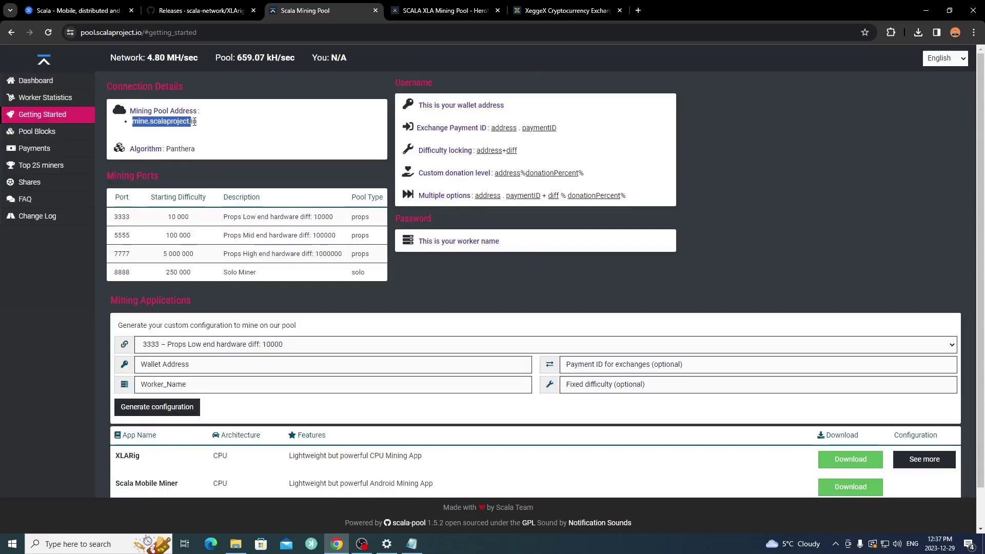
{"action": "right_click", "coordinate": [193, 125]}
{"action": "left_click", "coordinate": [223, 132]}
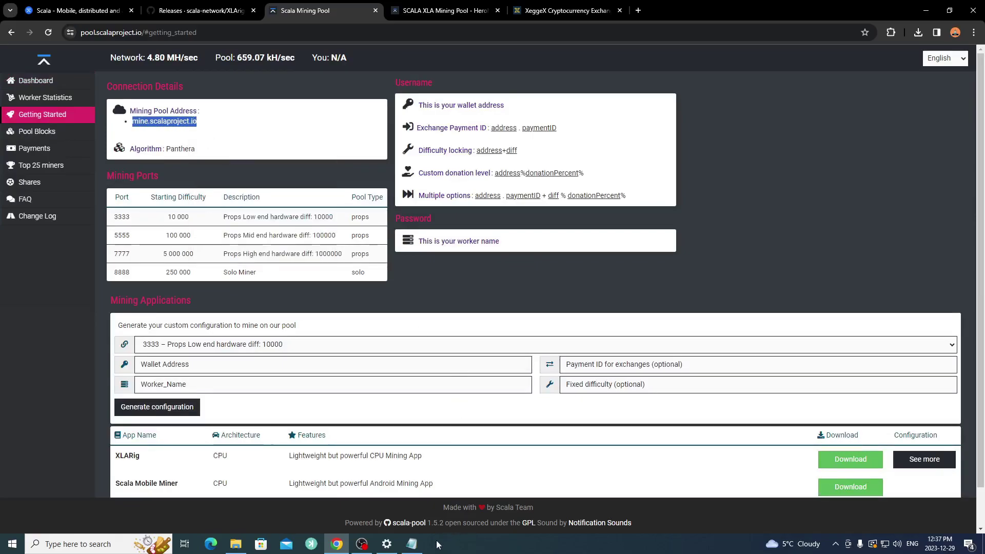
Replace the old pool host in the xlarig command with mine.scalaproject.io
{"action": "left_click", "coordinate": [411, 544]}
{"action": "left_click", "coordinate": [280, 123]}
{"action": "left_click_drag", "start_coordinate": [240, 121], "coordinate": [320, 123]}
{"action": "right_click", "coordinate": [320, 123]}
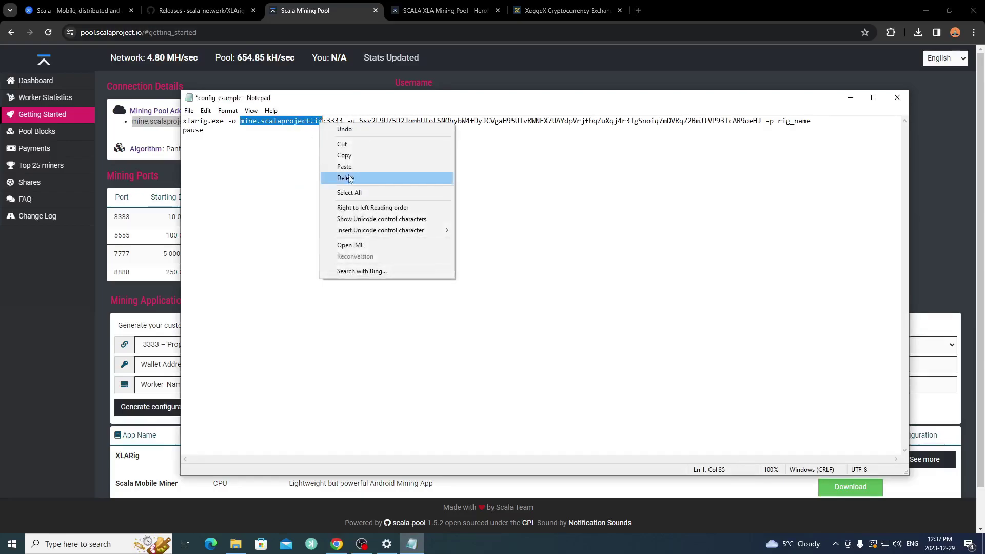
{"action": "left_click", "coordinate": [346, 167]}
{"action": "left_click", "coordinate": [136, 198]}
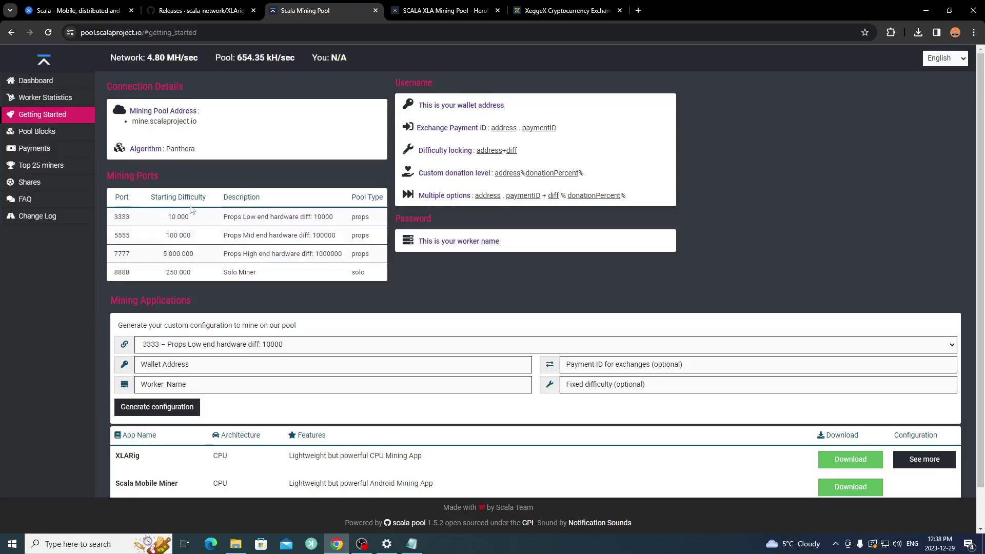
Replace the old port with 3333 copied from the pool page, removing the extra space
{"action": "left_click_drag", "start_coordinate": [130, 216], "coordinate": [105, 220]}
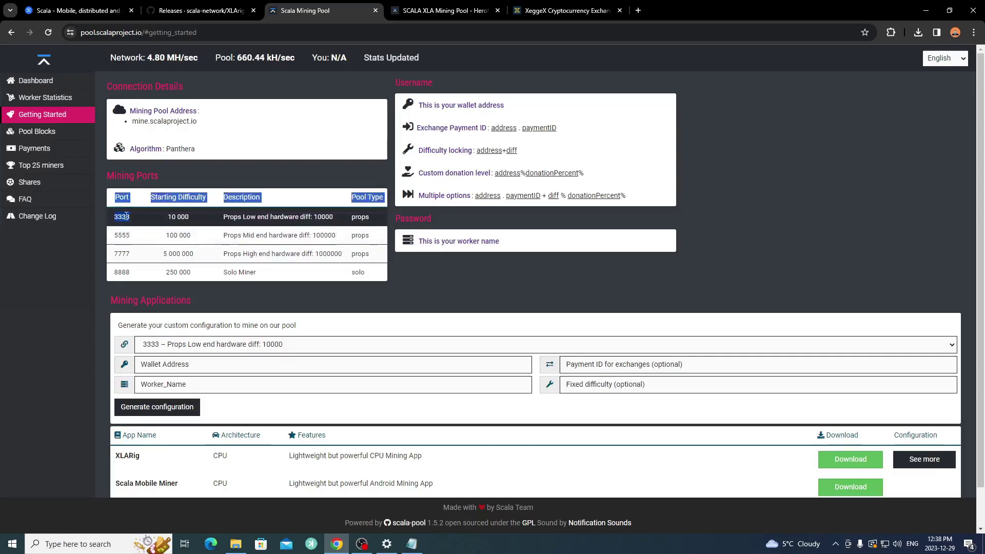
{"action": "double_click", "coordinate": [126, 217]}
{"action": "right_click", "coordinate": [124, 216]}
{"action": "left_click", "coordinate": [151, 226]}
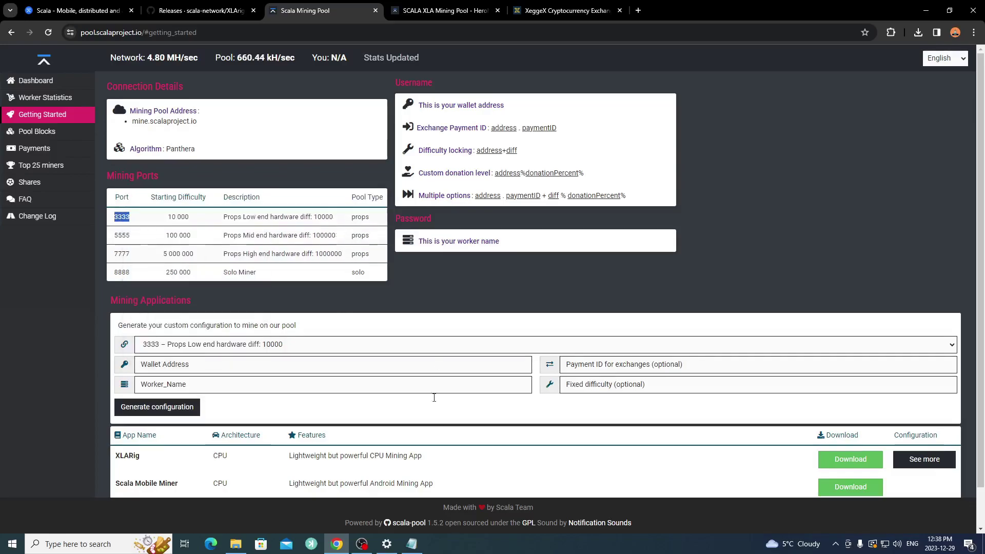
{"action": "left_click", "coordinate": [411, 544]}
{"action": "left_click_drag", "start_coordinate": [329, 121], "coordinate": [342, 122]}
{"action": "right_click", "coordinate": [342, 123]}
{"action": "left_click", "coordinate": [359, 165]}
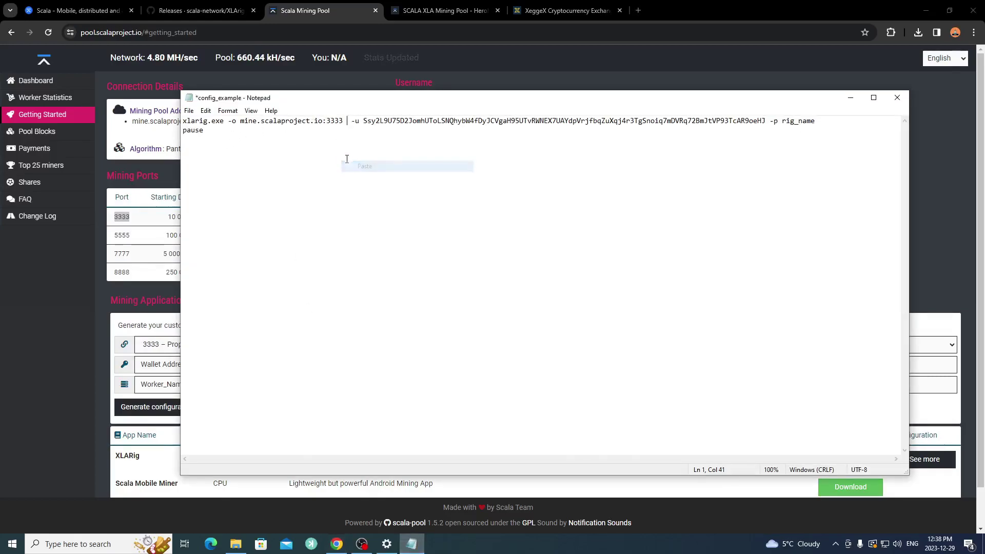
{"action": "key", "text": "BackSpace"}
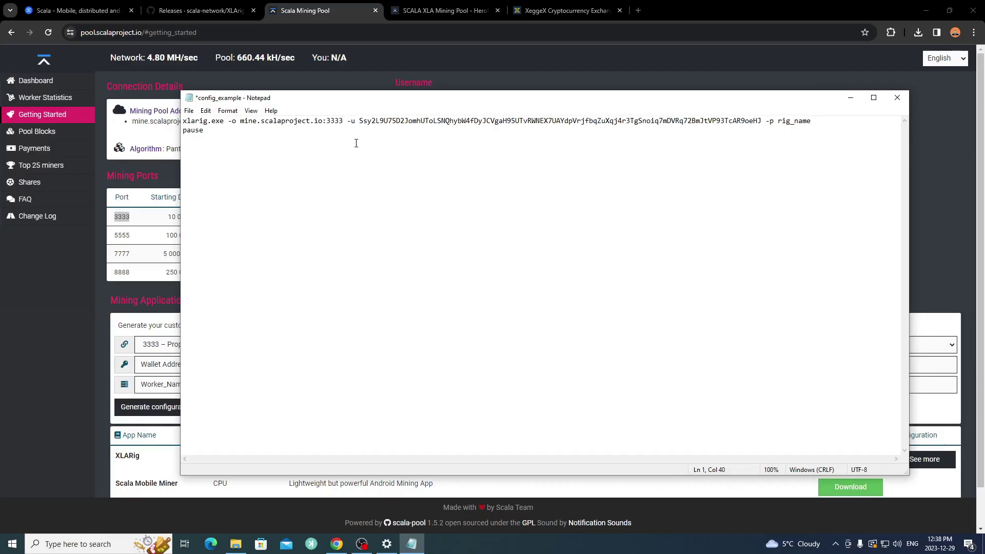
Check the -u wallet address and rig_name placeholder against the XeggeX, Scala and XLArig pages
{"action": "left_click_drag", "start_coordinate": [359, 122], "coordinate": [762, 118]}
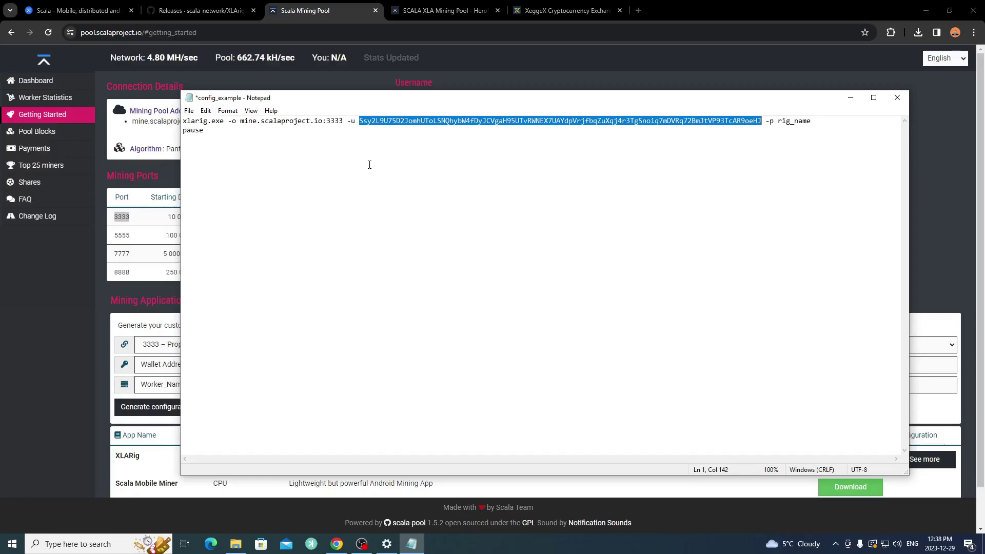
{"action": "left_click", "coordinate": [565, 10]}
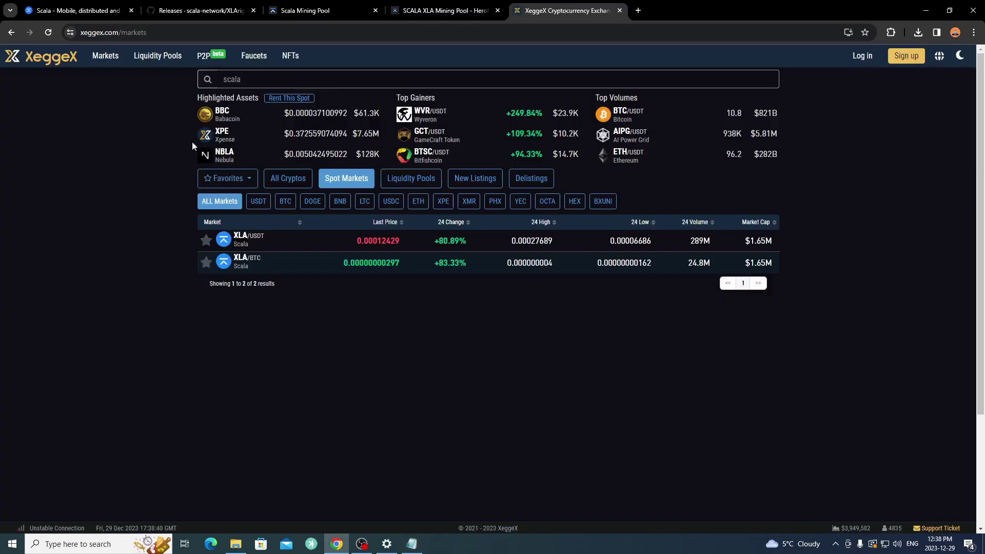
{"action": "left_click", "coordinate": [103, 10]}
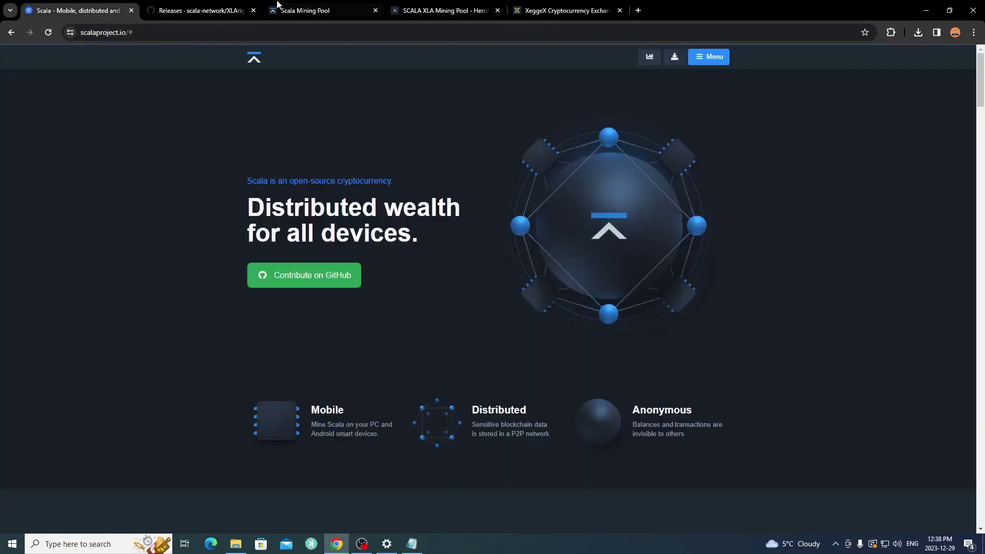
{"action": "left_click", "coordinate": [229, 4]}
{"action": "left_click", "coordinate": [318, 10]}
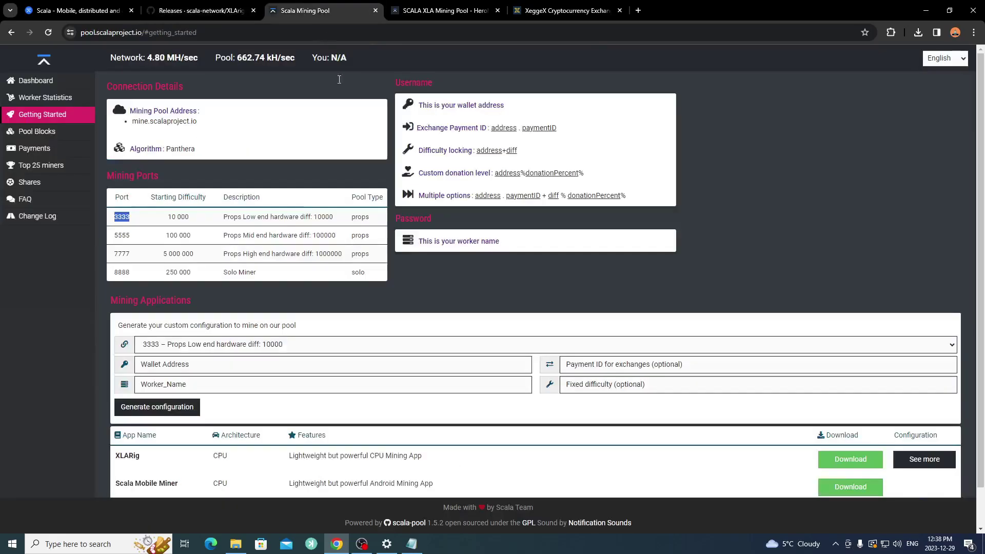
{"action": "left_click", "coordinate": [412, 544]}
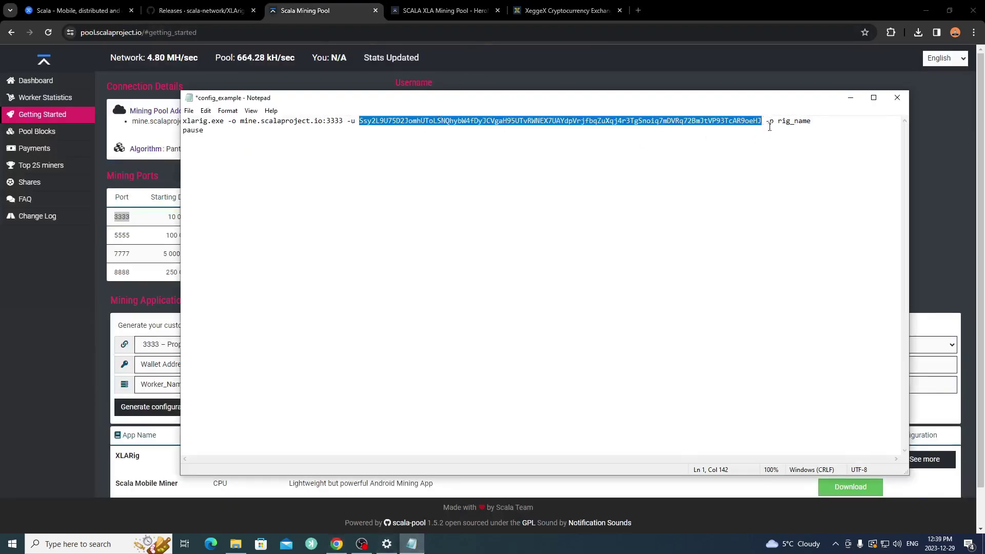
{"action": "left_click_drag", "start_coordinate": [778, 121], "coordinate": [813, 121]}
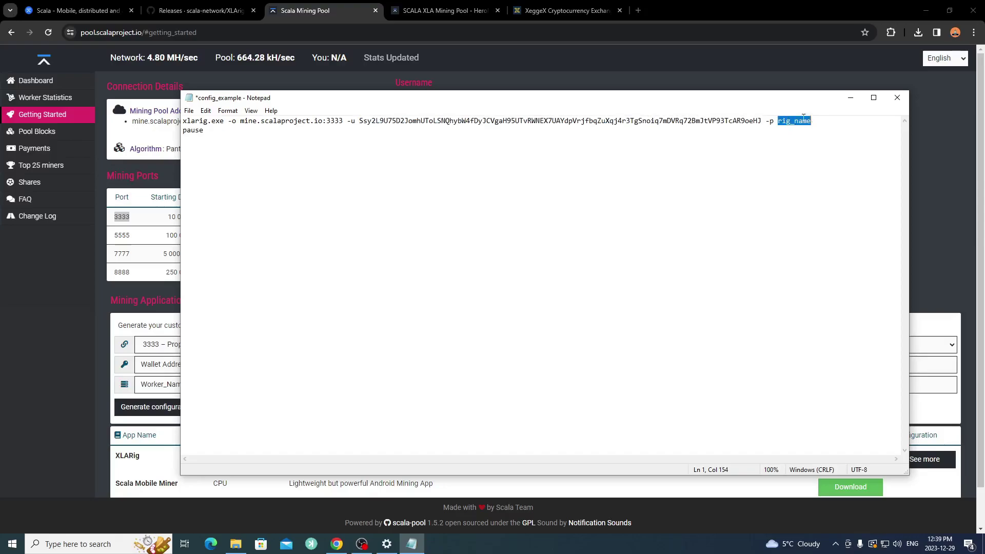
{"action": "left_click", "coordinate": [189, 111]}
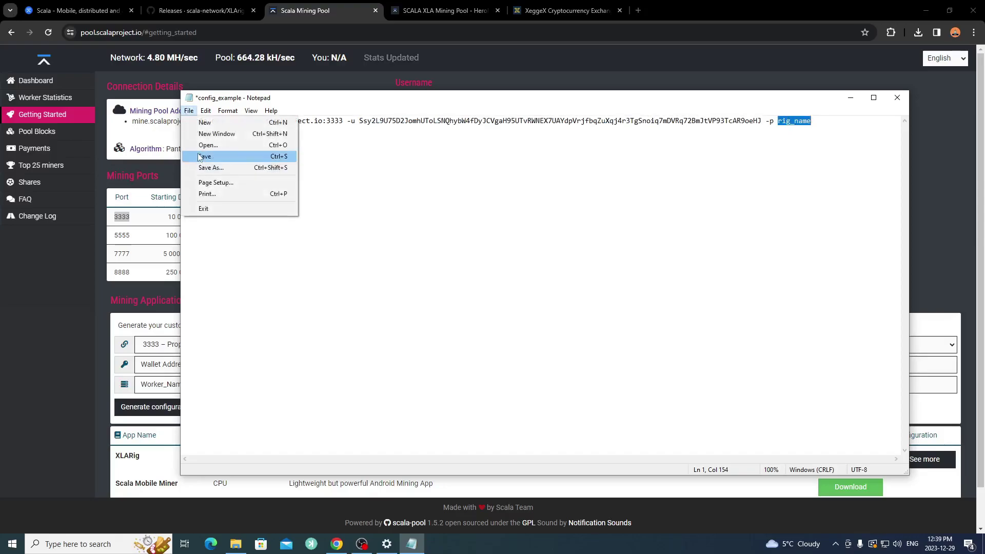
Save the command as start.bat with All Files type in the XLArig folder, then close Notepad
{"action": "left_click", "coordinate": [199, 169]}
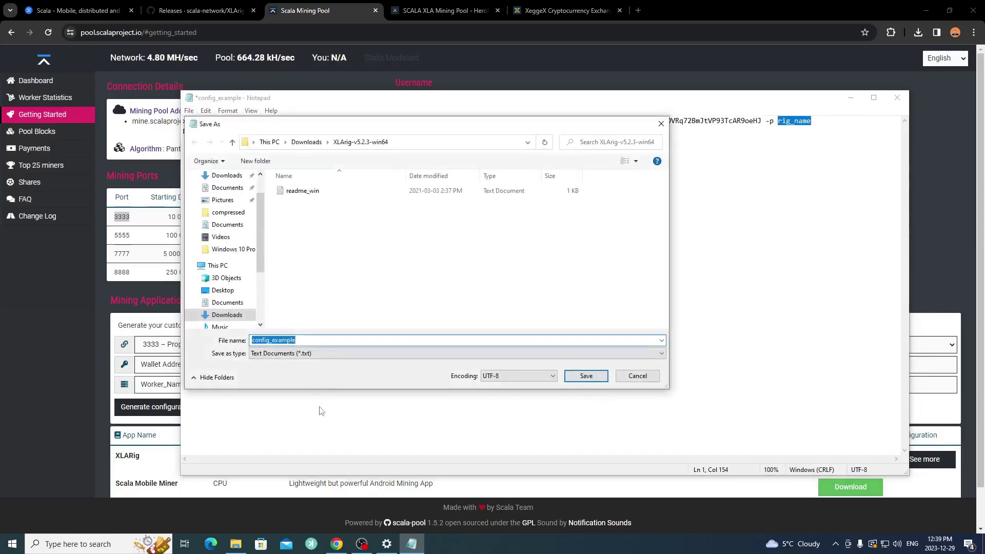
{"action": "left_click", "coordinate": [277, 354]}
{"action": "left_click", "coordinate": [277, 371]}
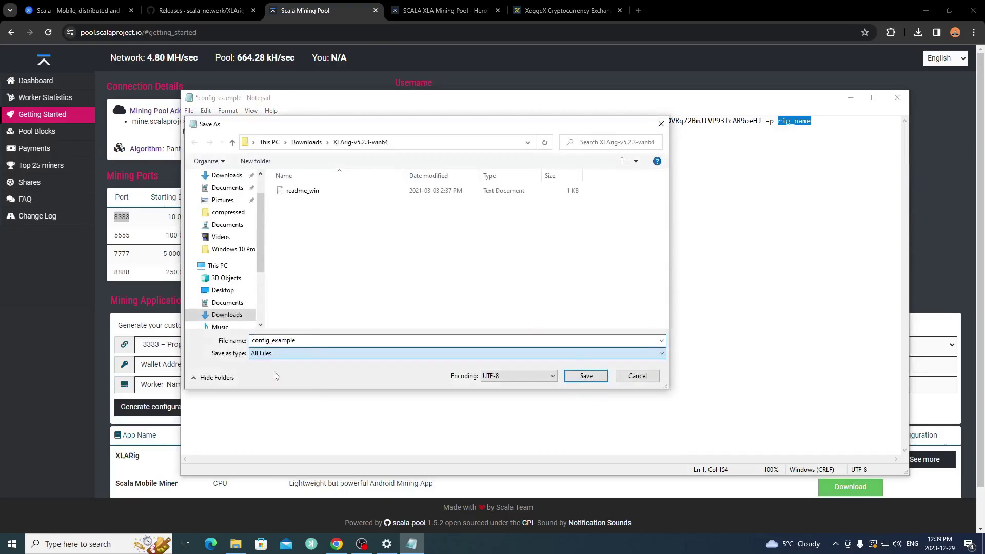
{"action": "double_click", "coordinate": [328, 340]}
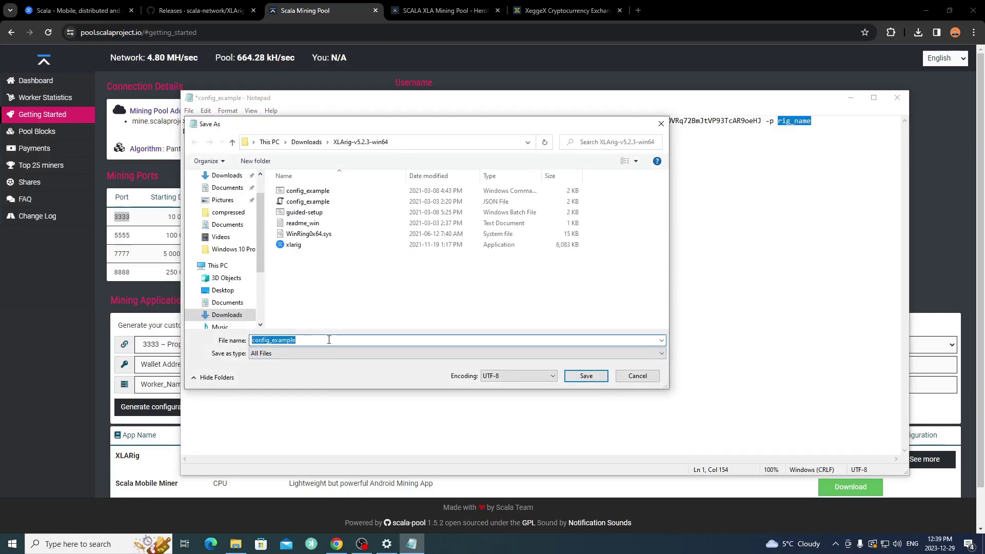
{"action": "type", "text": "start"}
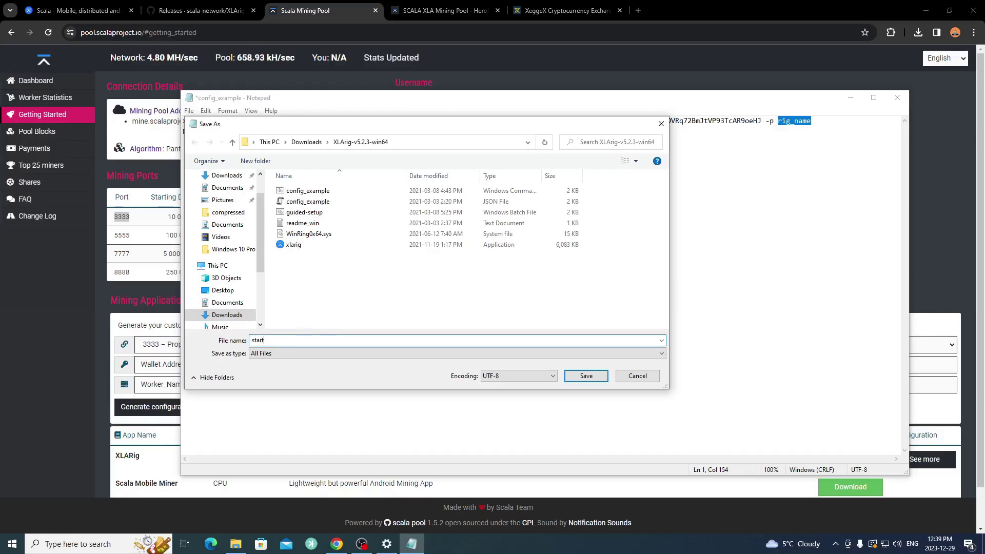
{"action": "type", "text": ".bat"}
{"action": "key", "text": "Return"}
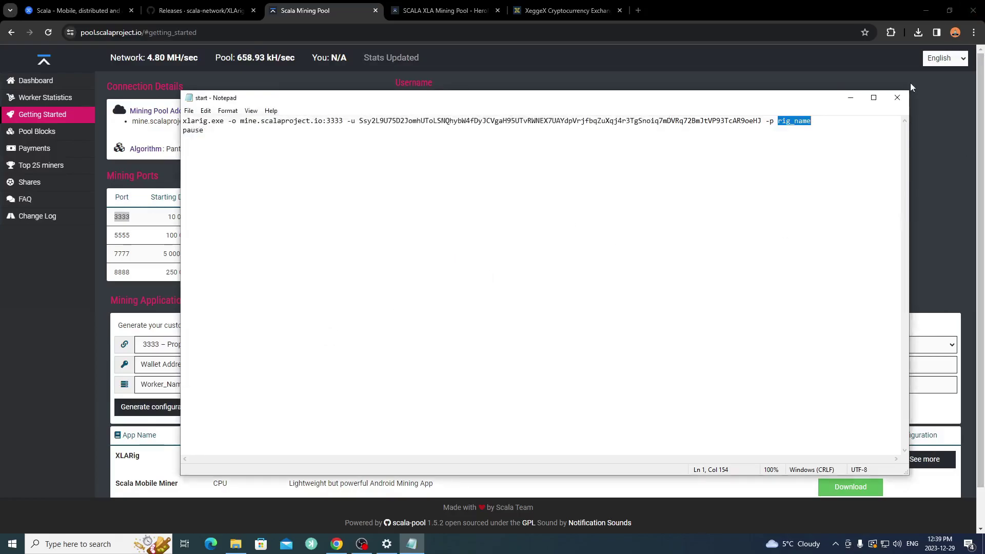
{"action": "left_click", "coordinate": [897, 97]}
{"action": "left_click", "coordinate": [235, 543]}
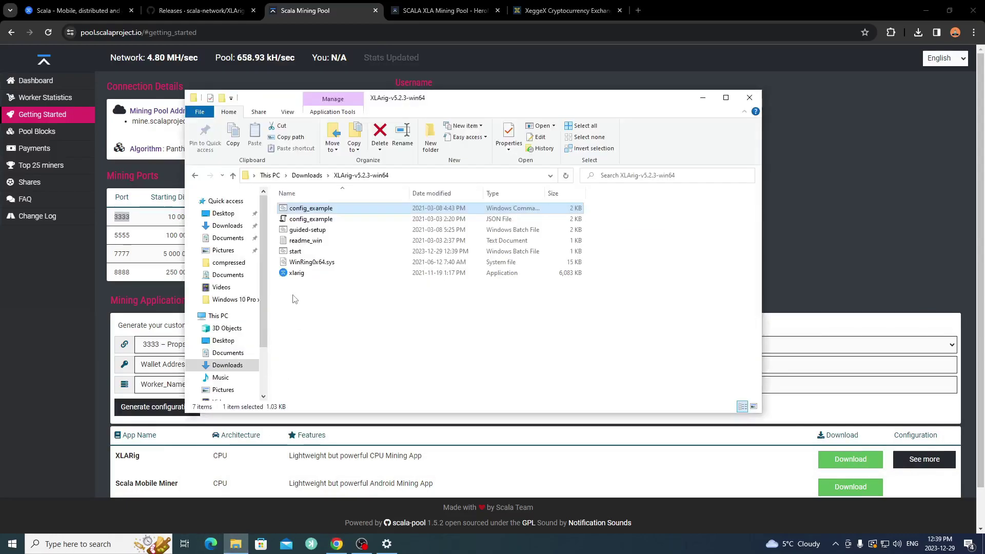
Run start.bat to start XLArig mining, close its console, and show the HeroMiners Scala pool page
{"action": "double_click", "coordinate": [295, 251]}
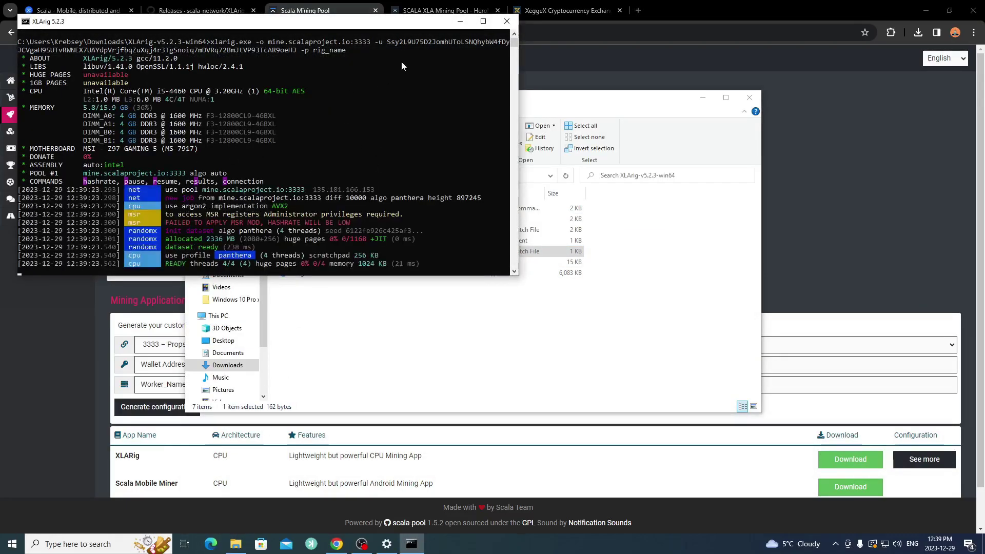
{"action": "left_click", "coordinate": [505, 22]}
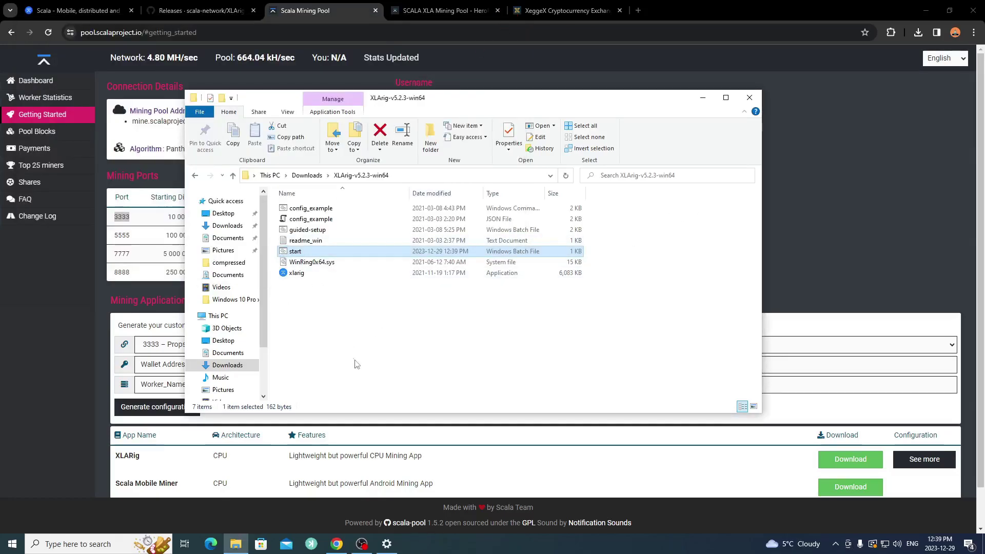
{"action": "left_click", "coordinate": [85, 303]}
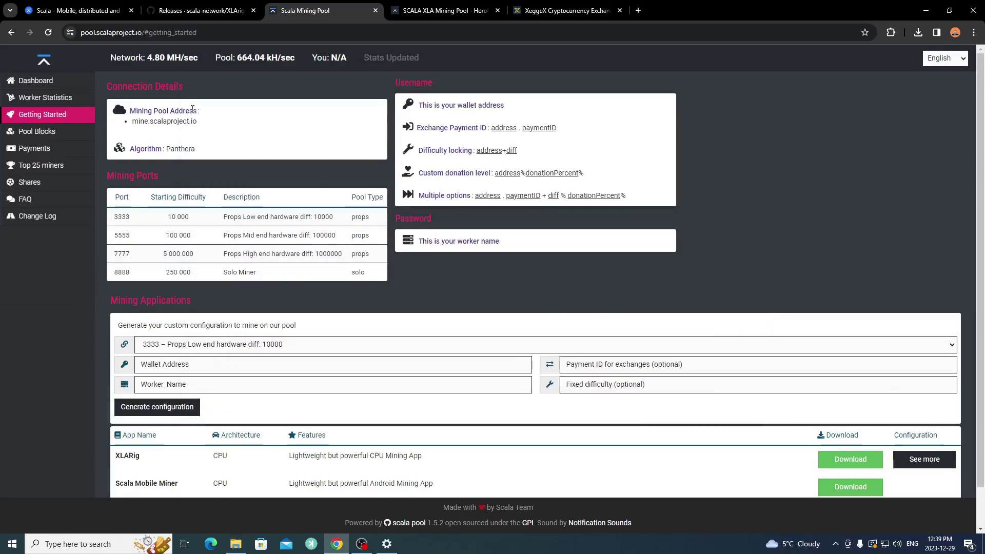
{"action": "left_click", "coordinate": [429, 5]}
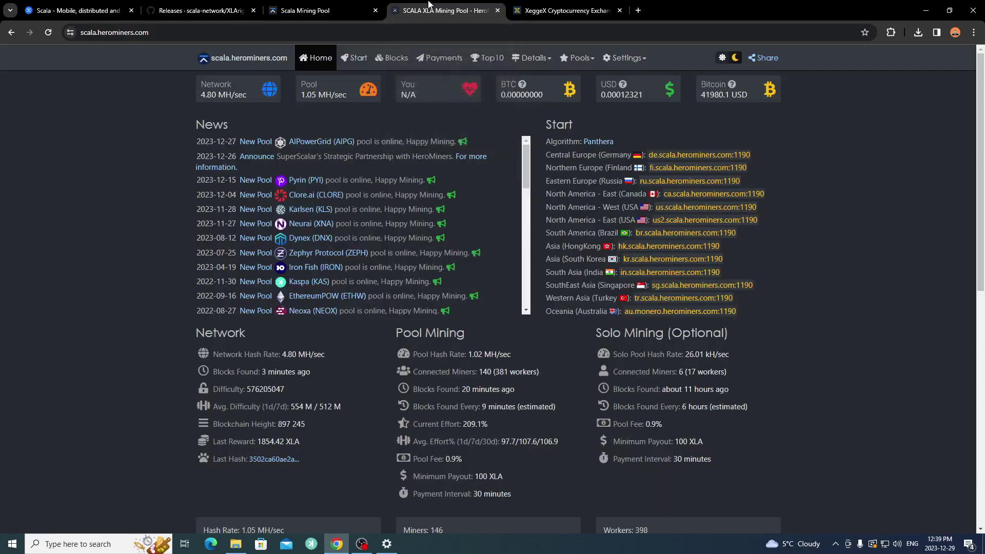